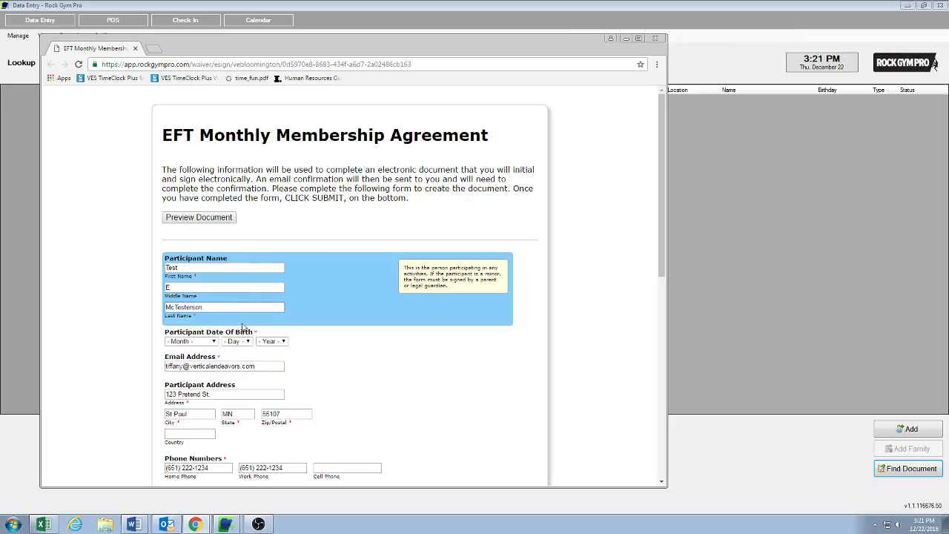
# Set the birth date to January 1, 1980, then scroll down to the membership details
pyautogui.click(213, 343)
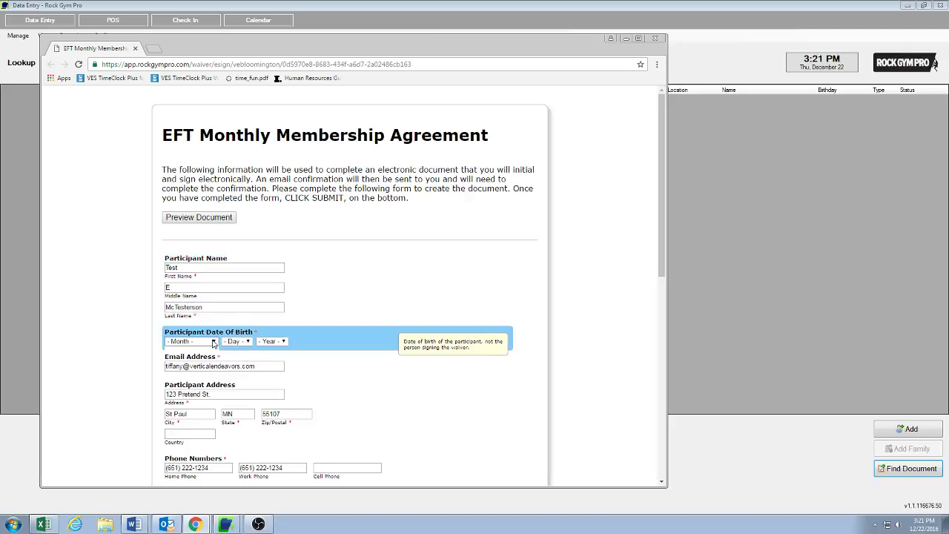
pyautogui.click(198, 360)
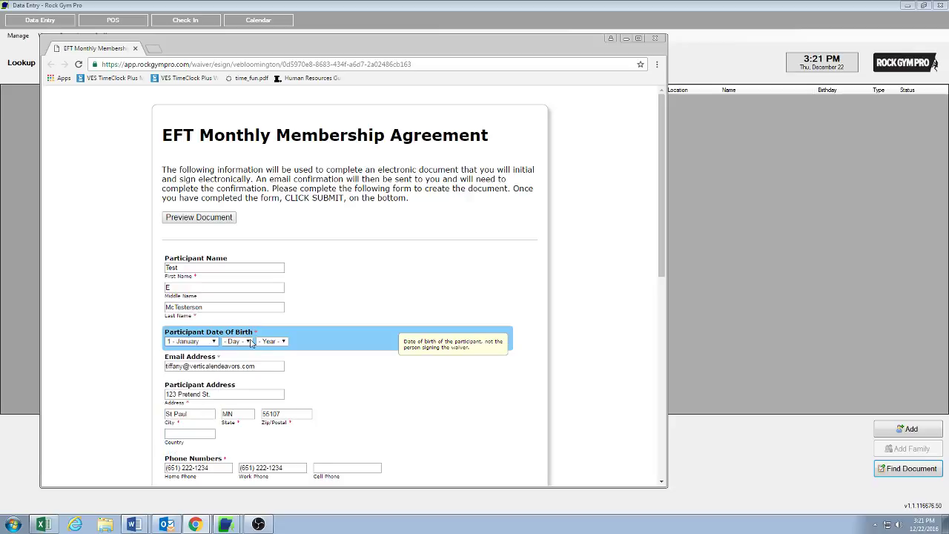
pyautogui.click(247, 341)
pyautogui.click(231, 178)
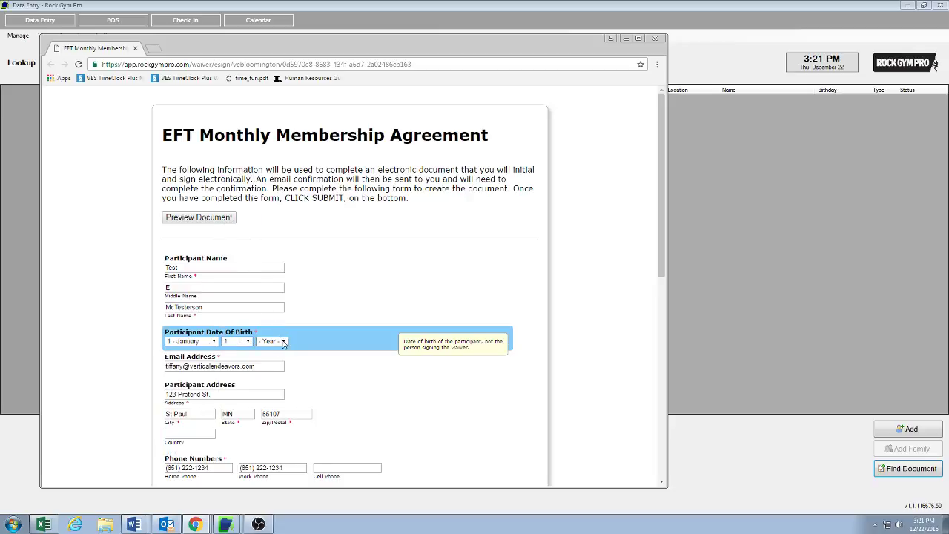
pyautogui.click(283, 341)
pyautogui.scroll(-6, 284, 336)
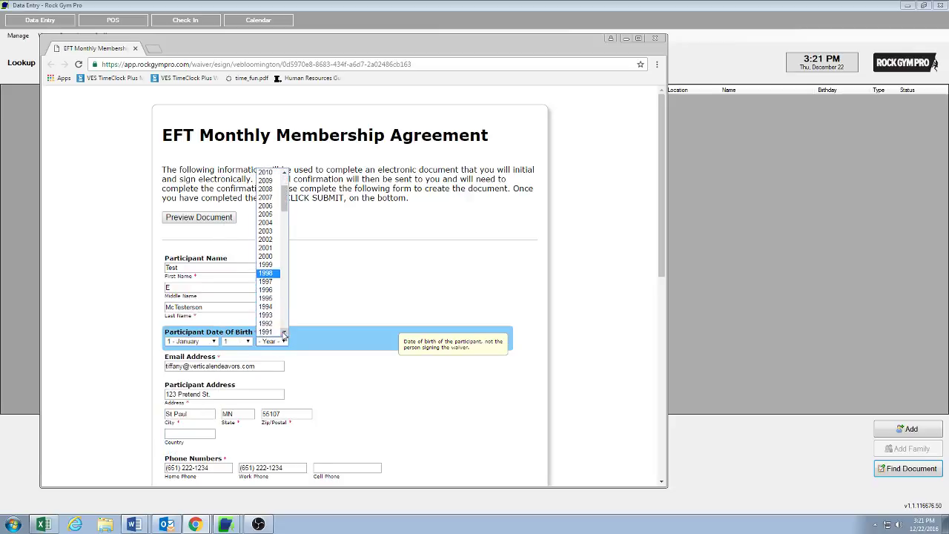
pyautogui.click(271, 325)
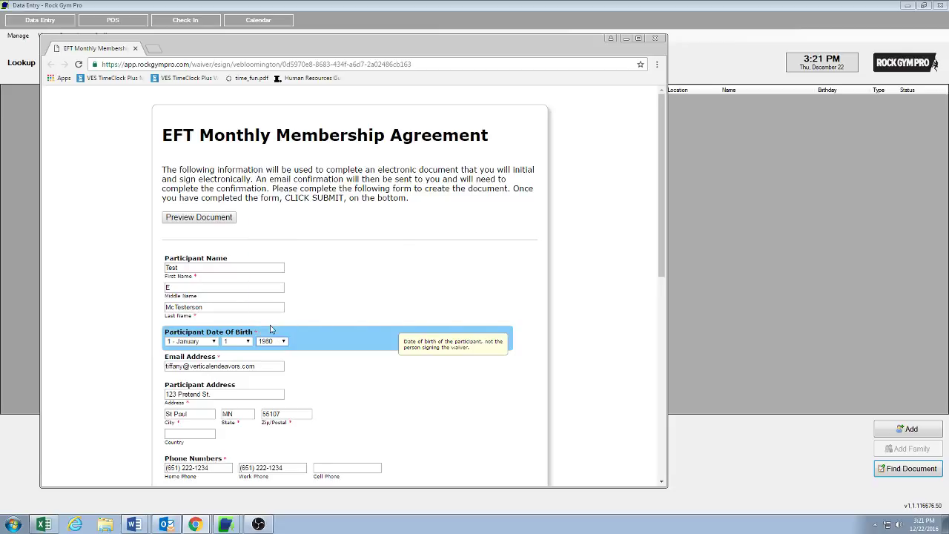
pyautogui.moveTo(665, 188); pyautogui.dragTo(665, 316)
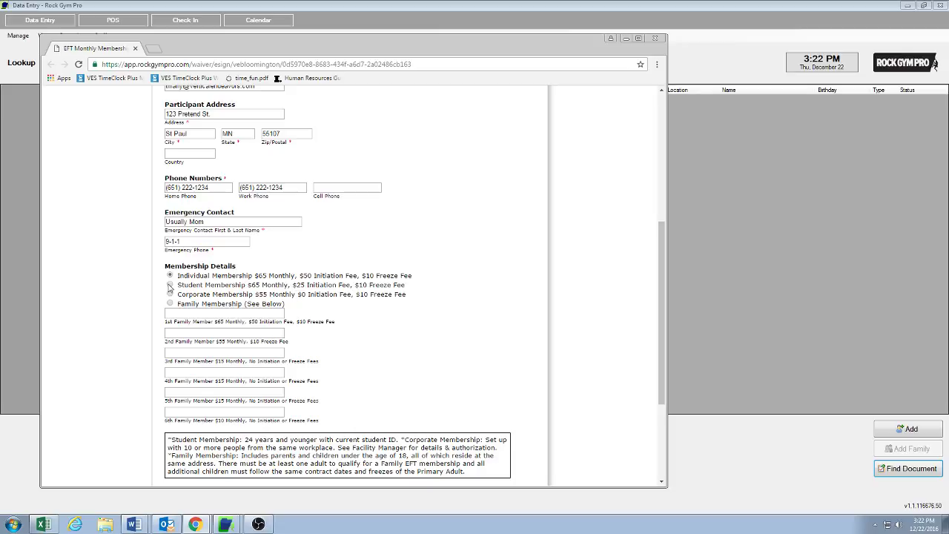
# Switch the membership type to Family Membership
pyautogui.click(170, 286)
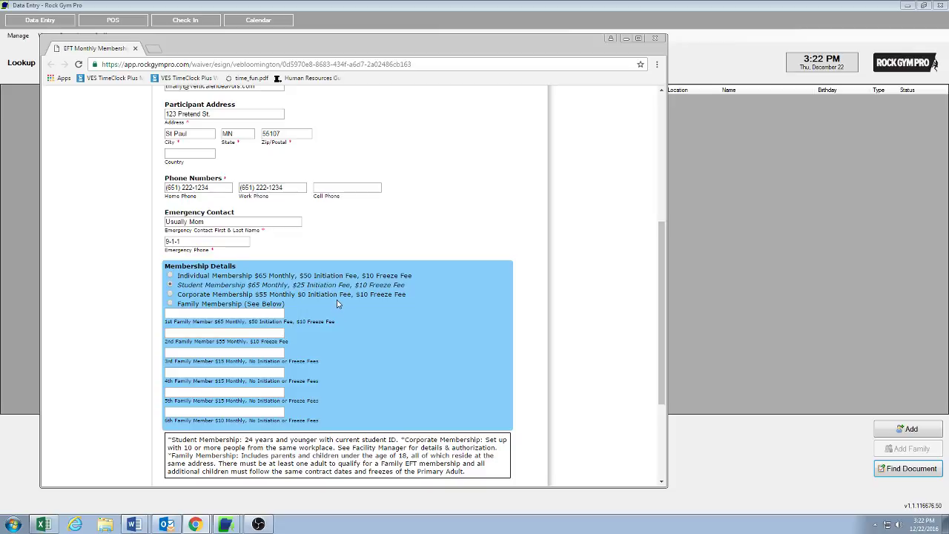
pyautogui.click(170, 295)
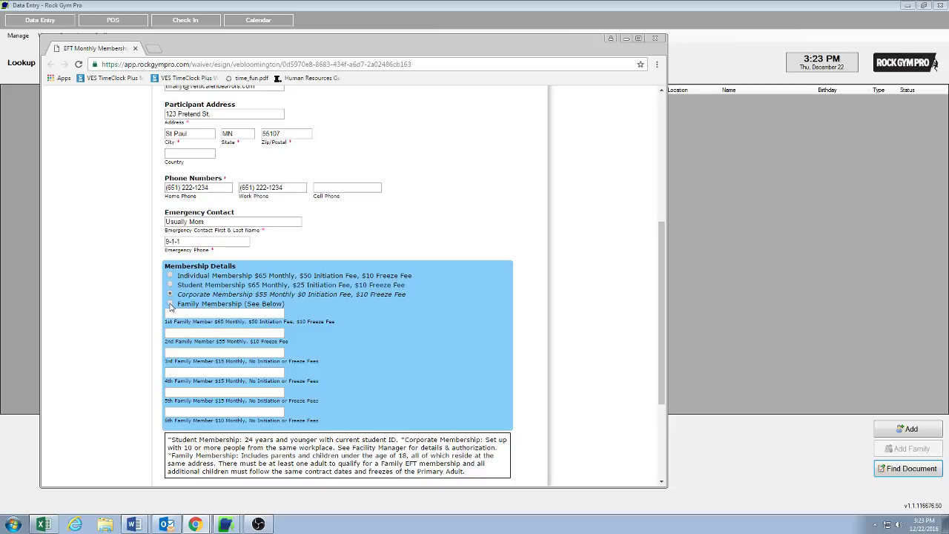
pyautogui.click(170, 305)
# Enter the parent's name as 1st Family Member and the child's name as 3rd
pyautogui.click(181, 313)
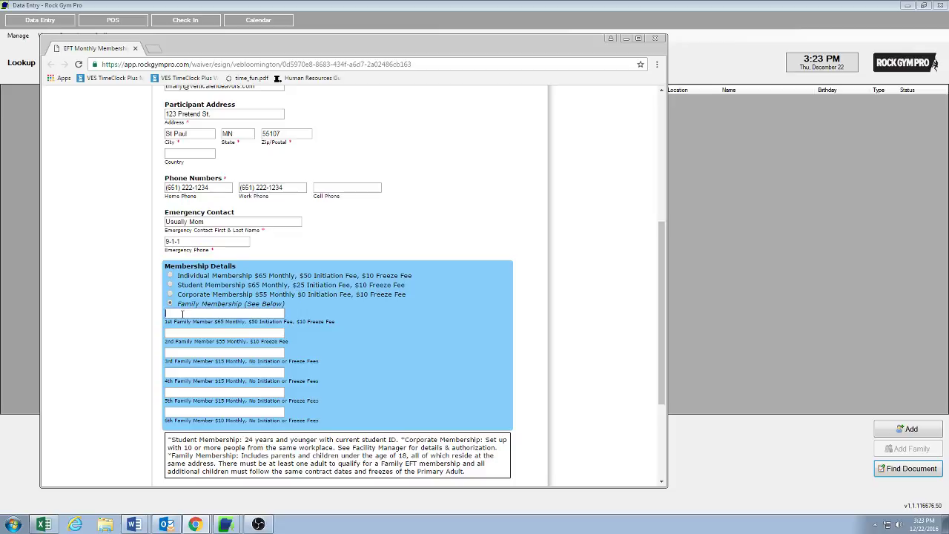
pyautogui.click(192, 335)
pyautogui.click(177, 315)
pyautogui.write('Test E McTesterson')
pyautogui.click(179, 352)
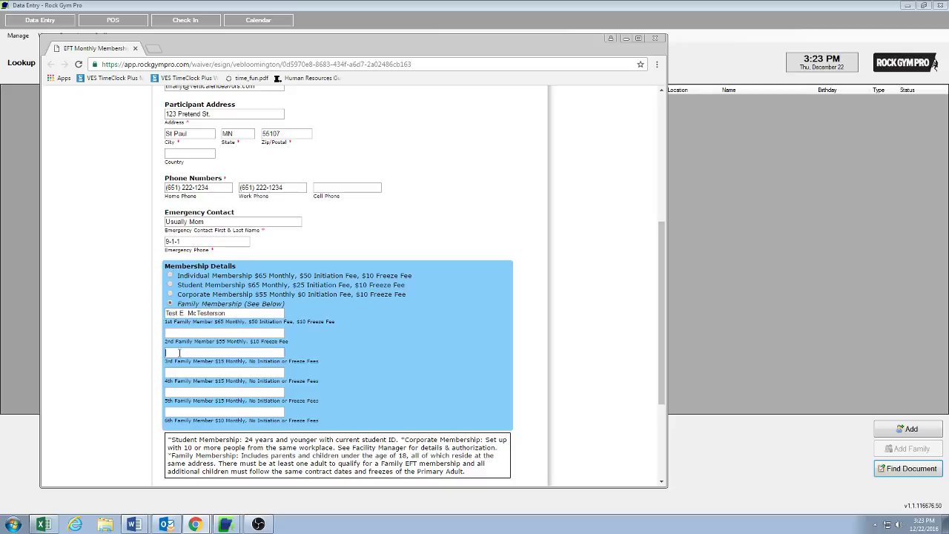
pyautogui.write('Test E  McTesterson Jr')
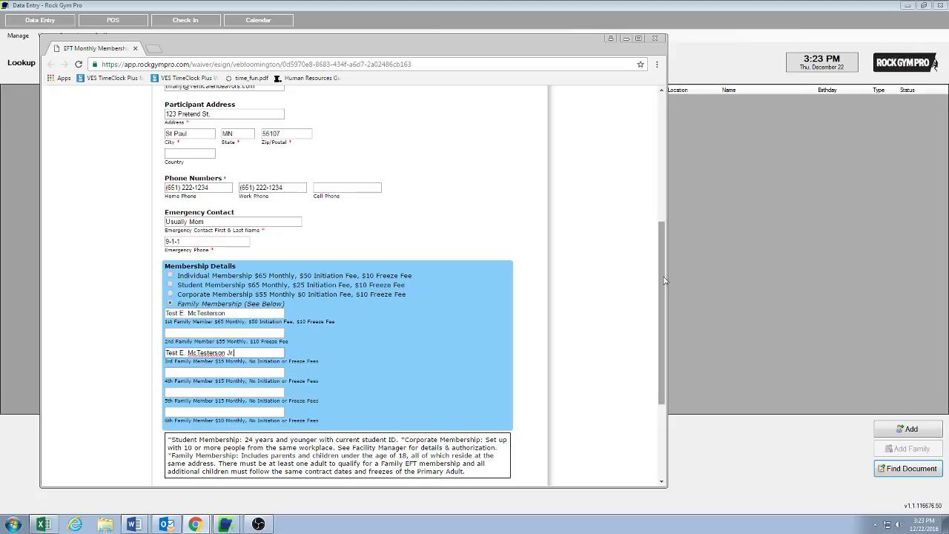
pyautogui.moveTo(664, 280); pyautogui.dragTo(664, 340)
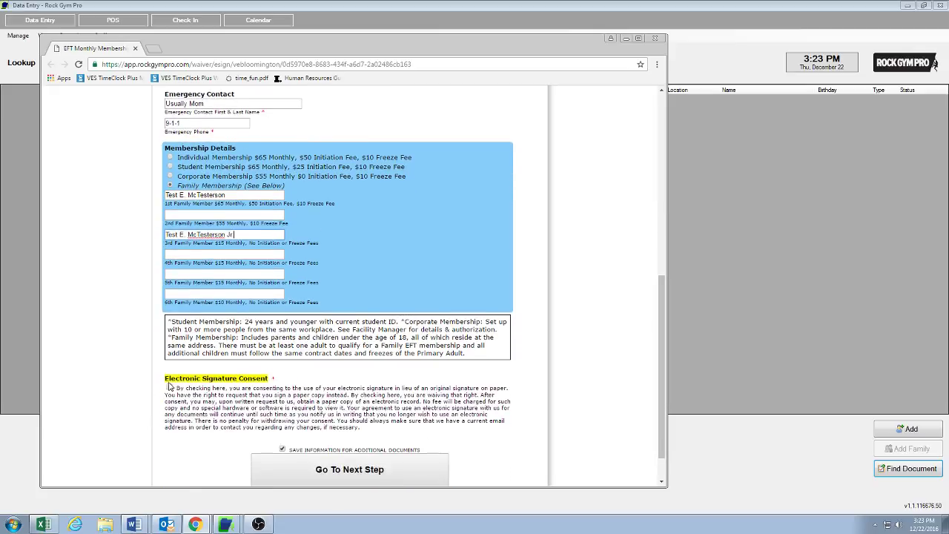
# Tick Electronic Signature Consent, confirm the membership details and dismiss the signing instructions
pyautogui.click(169, 388)
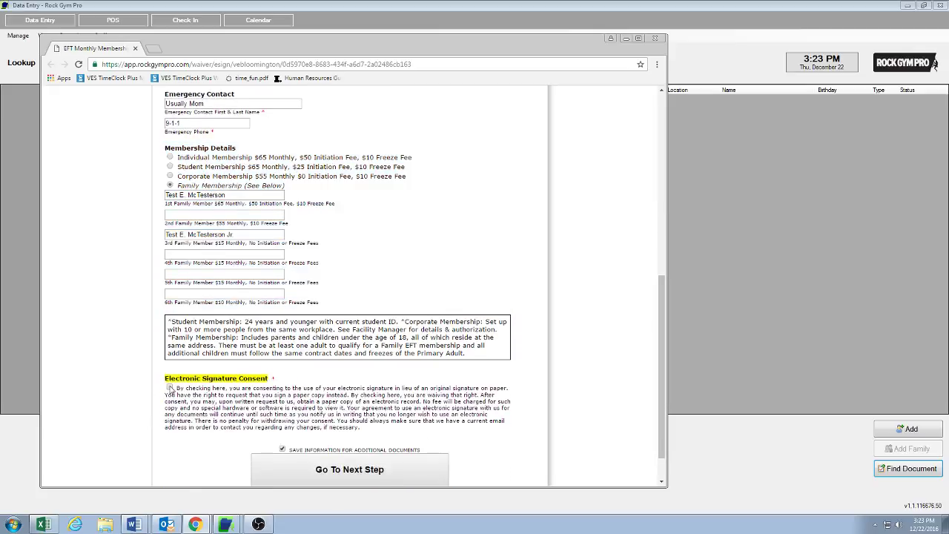
pyautogui.click(346, 470)
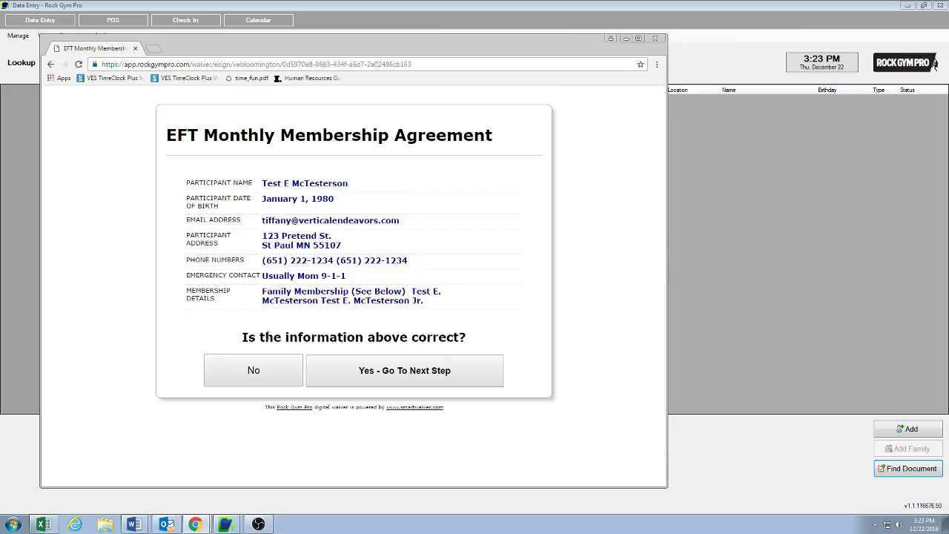
pyautogui.click(434, 375)
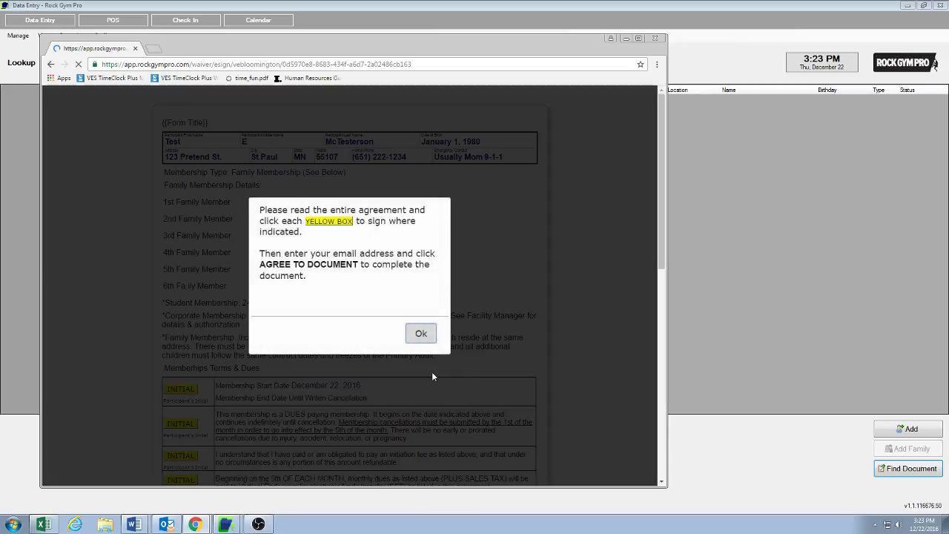
pyautogui.click(420, 335)
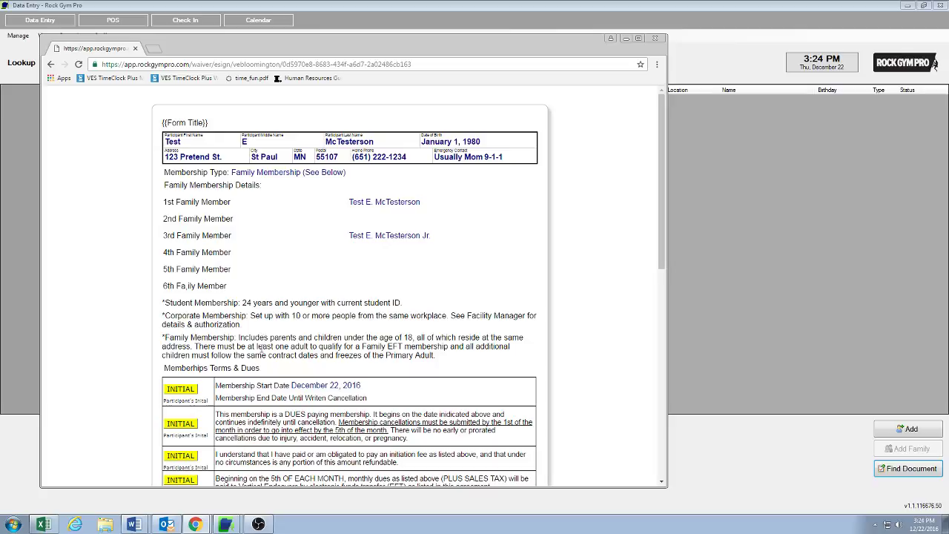
# Initial the first Membership Terms & Dues row with the member's initials
pyautogui.click(182, 391)
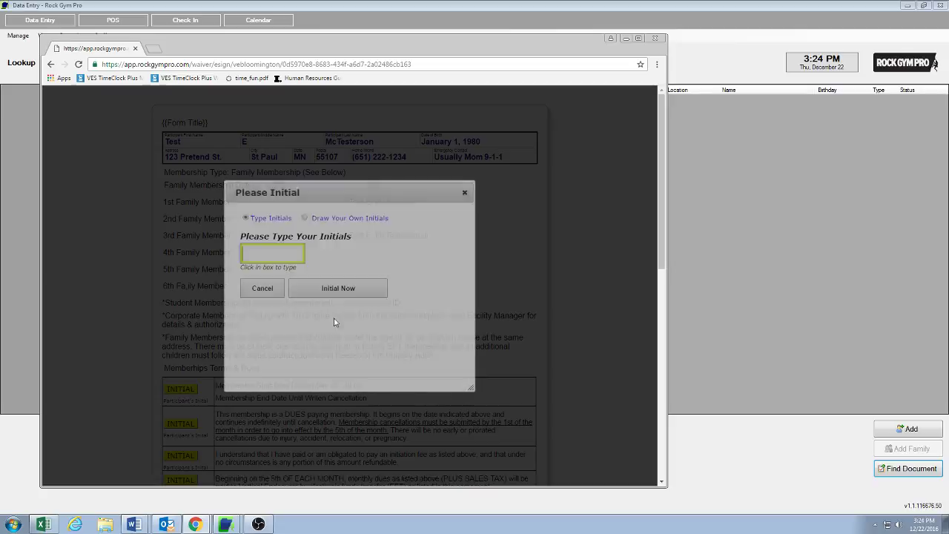
pyautogui.write('TEM')
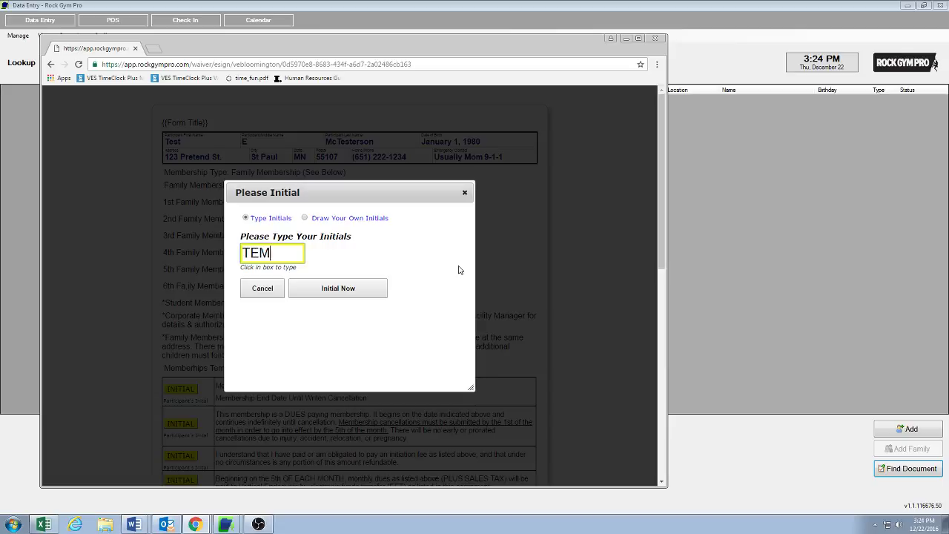
pyautogui.click(333, 289)
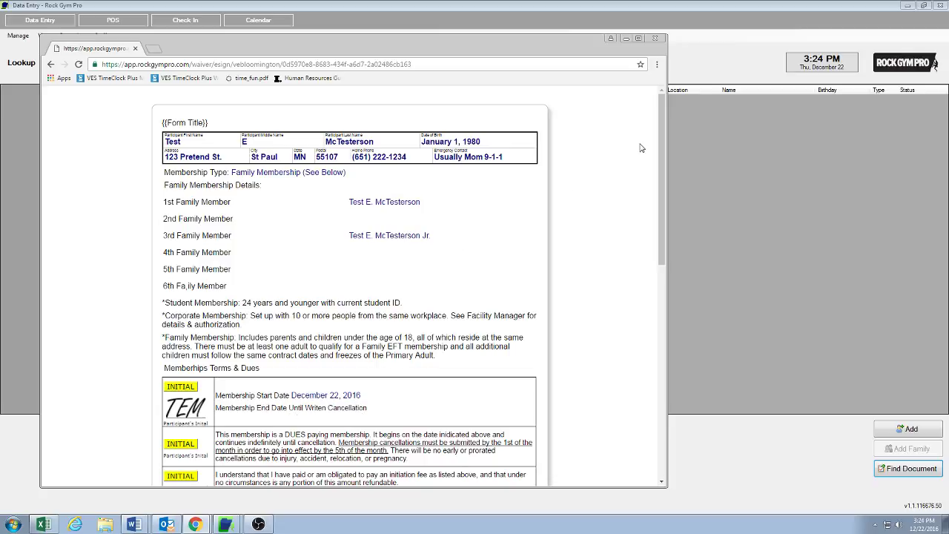
pyautogui.moveTo(664, 146); pyautogui.dragTo(665, 152)
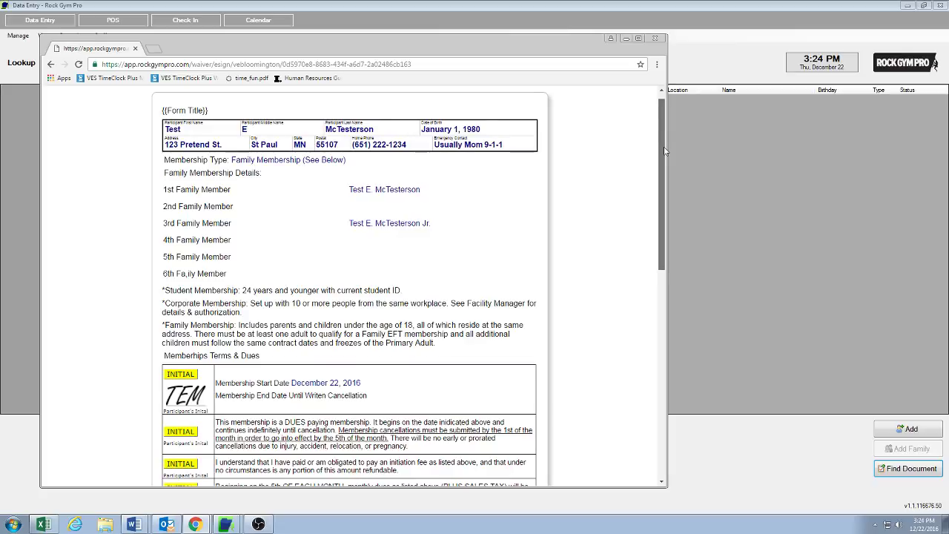
pyautogui.moveTo(665, 151); pyautogui.dragTo(664, 174)
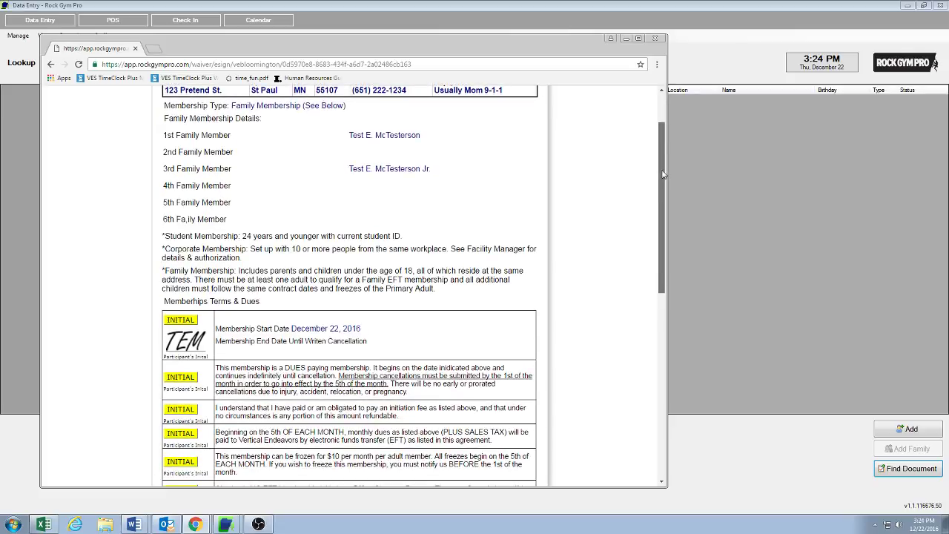
pyautogui.moveTo(664, 175); pyautogui.dragTo(652, 247)
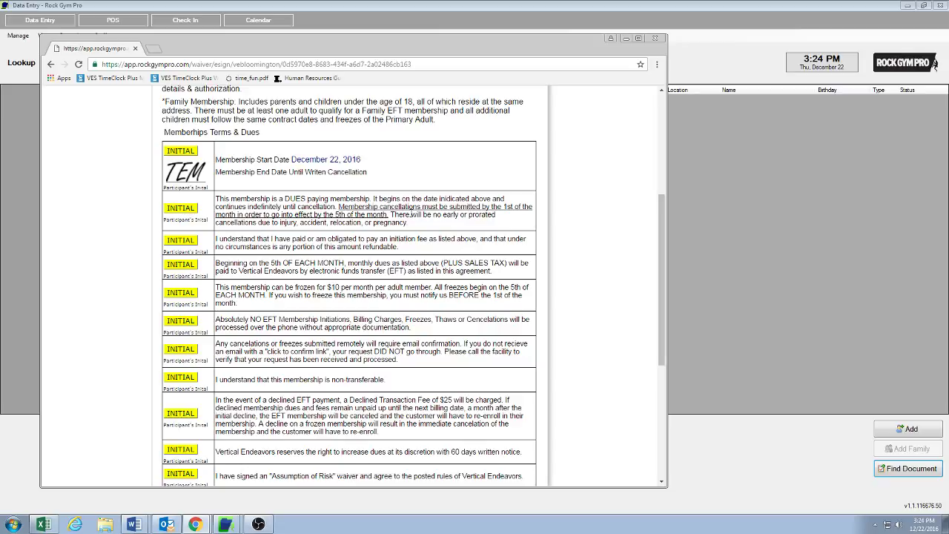
# Initial the second and third terms rows, and enter initials for the fourth row
pyautogui.click(174, 211)
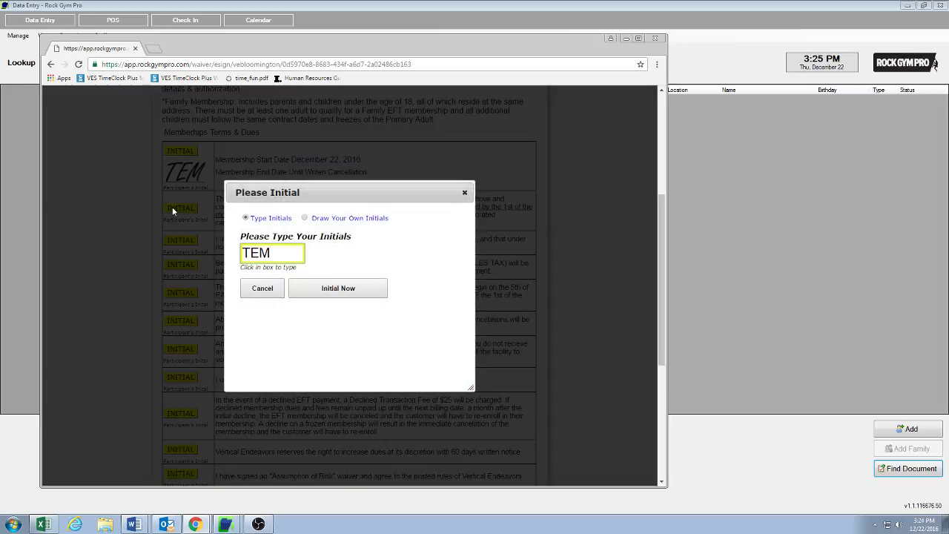
pyautogui.click(322, 288)
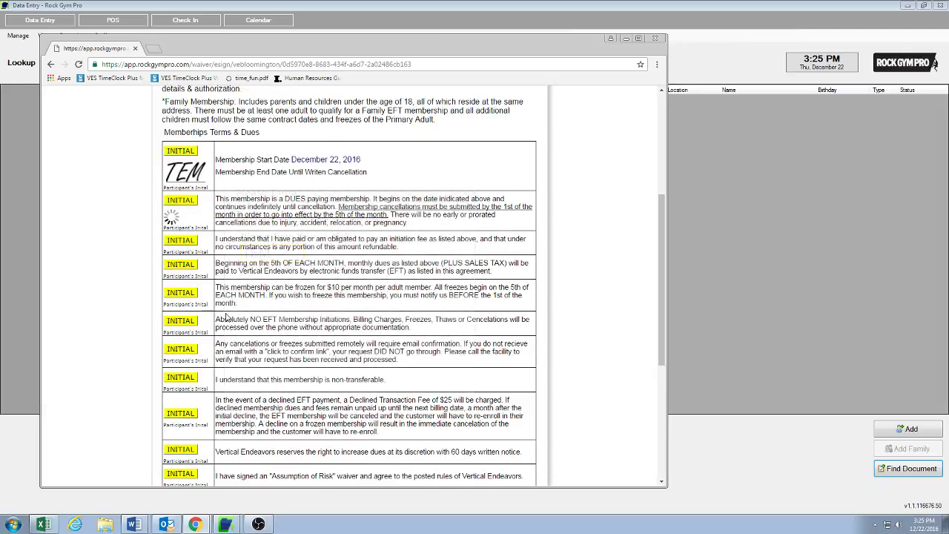
pyautogui.click(181, 250)
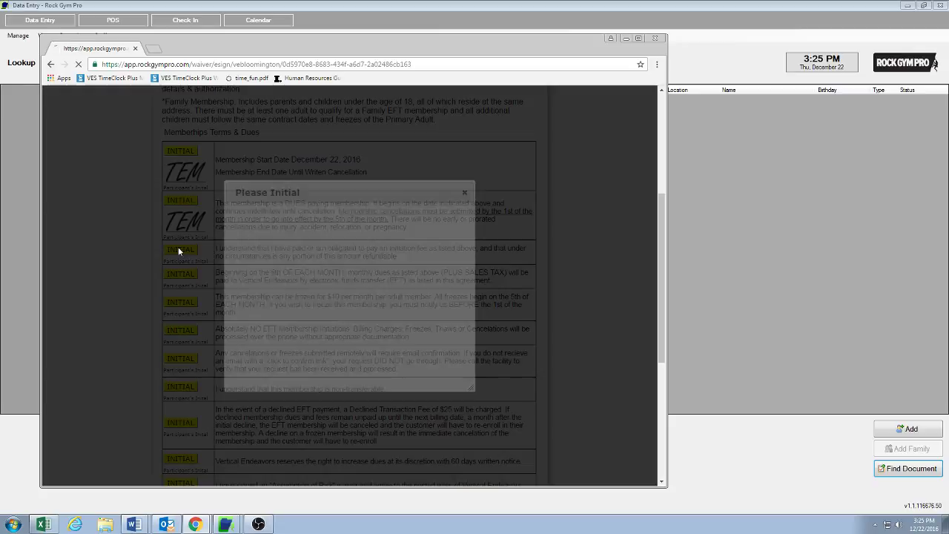
pyautogui.write('TEM')
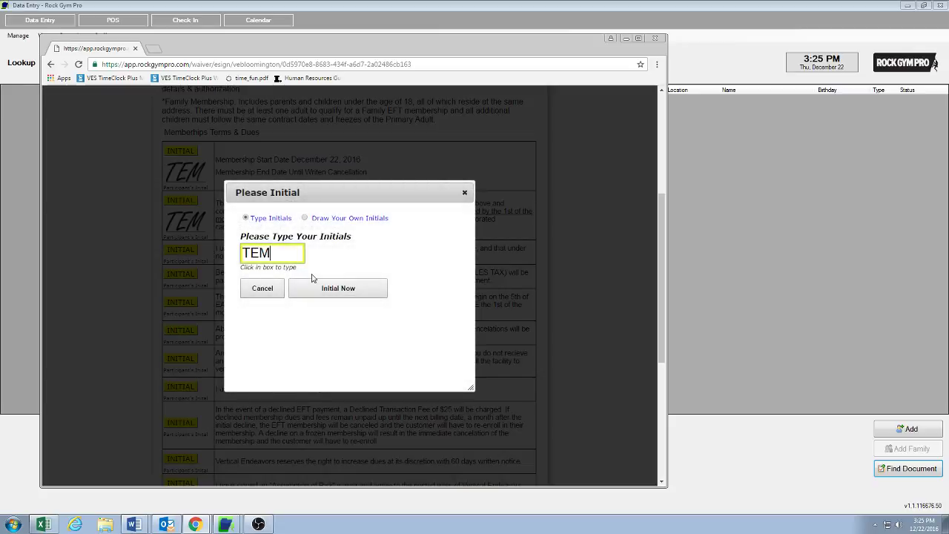
pyautogui.click(318, 287)
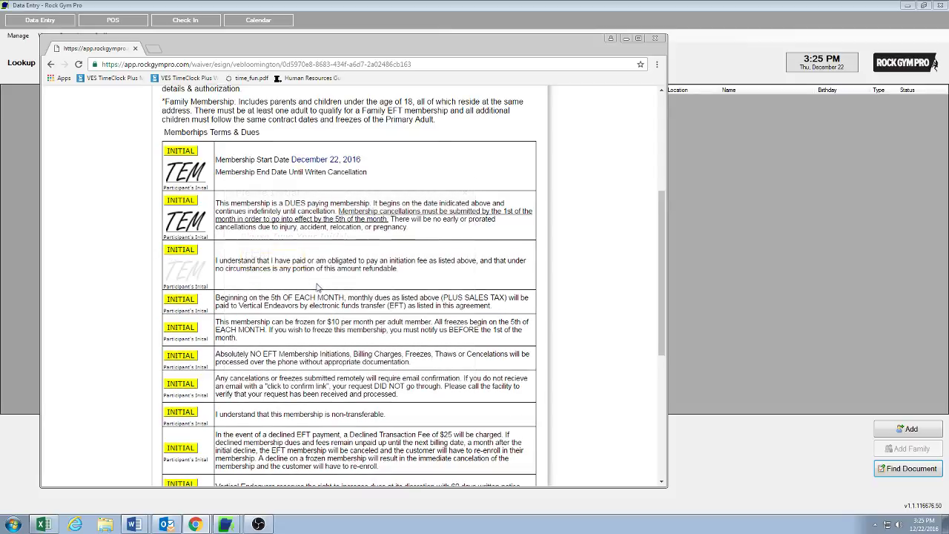
pyautogui.click(184, 299)
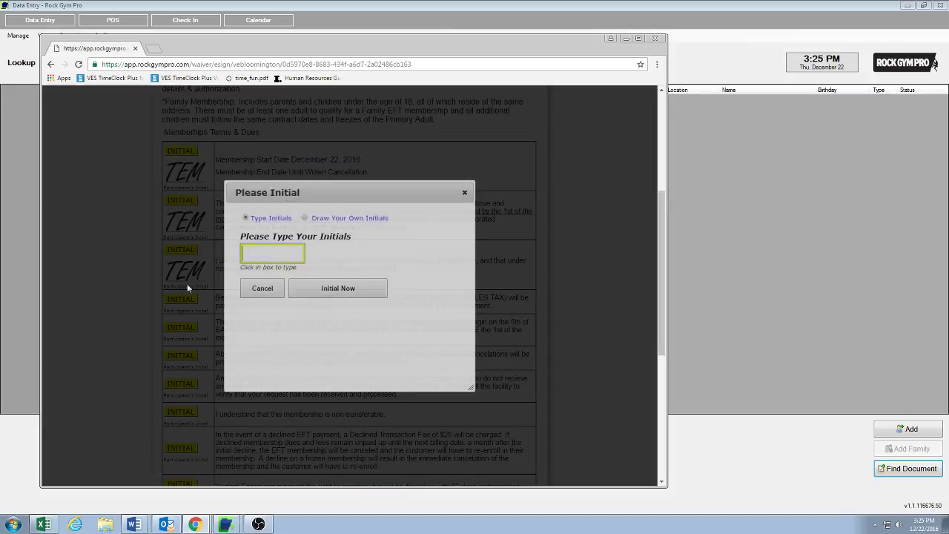
pyautogui.write('TEM')
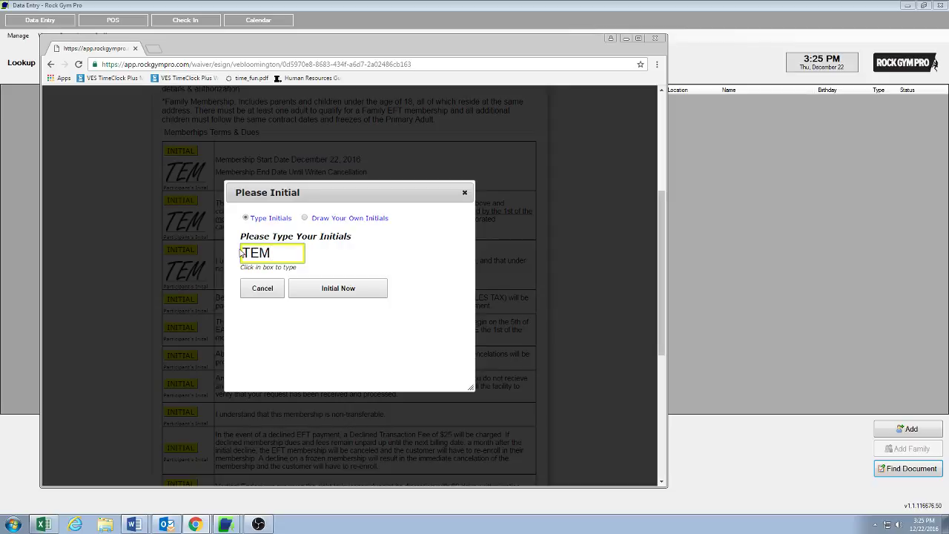
# Apply initials to the monthly EFT dues, freeze-policy, phone-processing and remote-cancellations rows
pyautogui.click(320, 289)
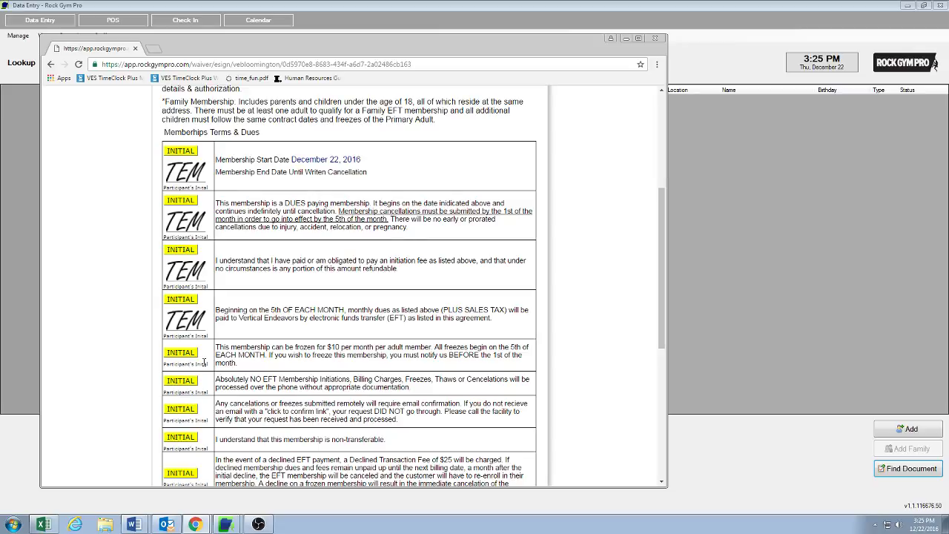
pyautogui.click(180, 353)
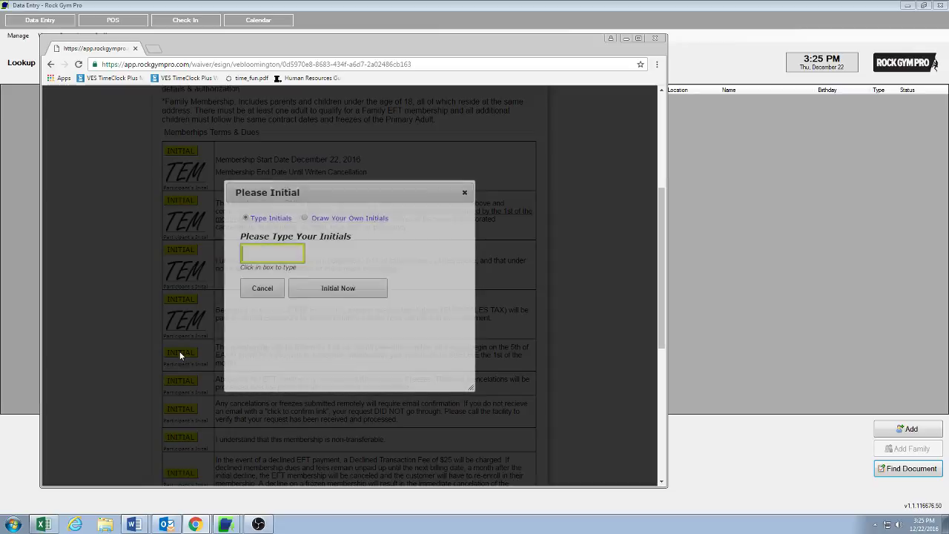
pyautogui.write('TEM')
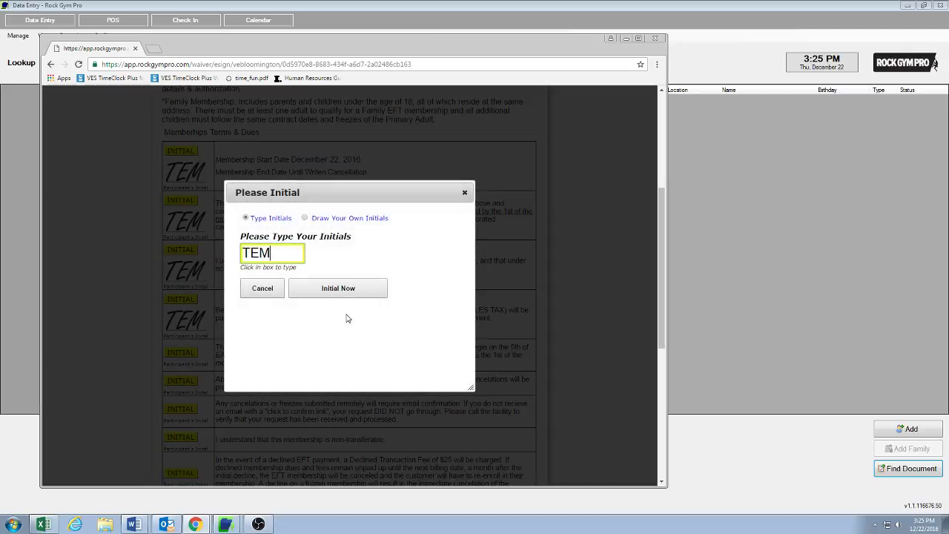
pyautogui.click(342, 288)
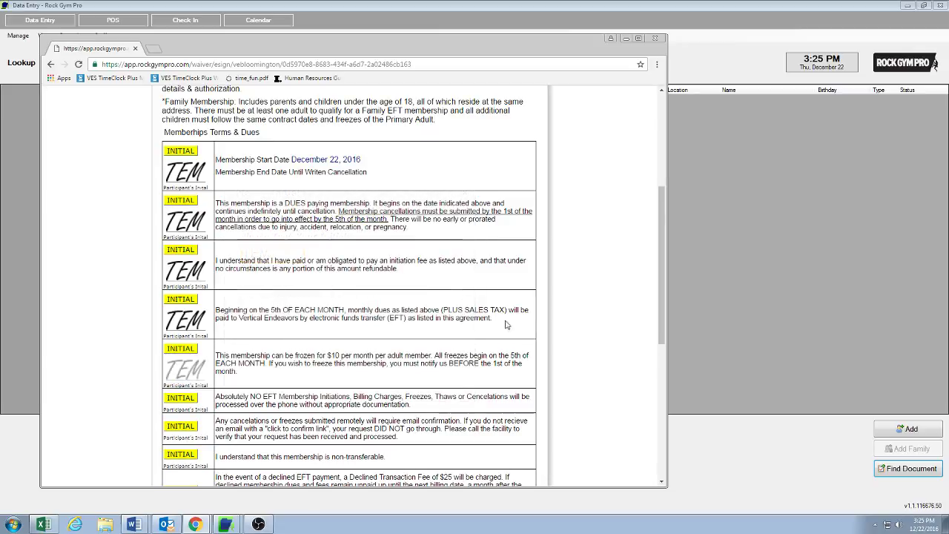
pyautogui.click(175, 398)
pyautogui.write('TEM')
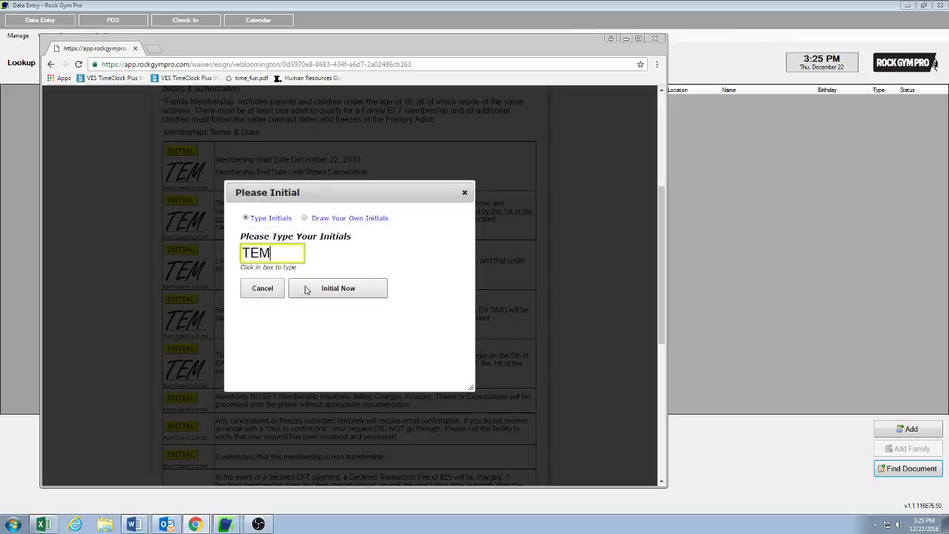
pyautogui.click(315, 293)
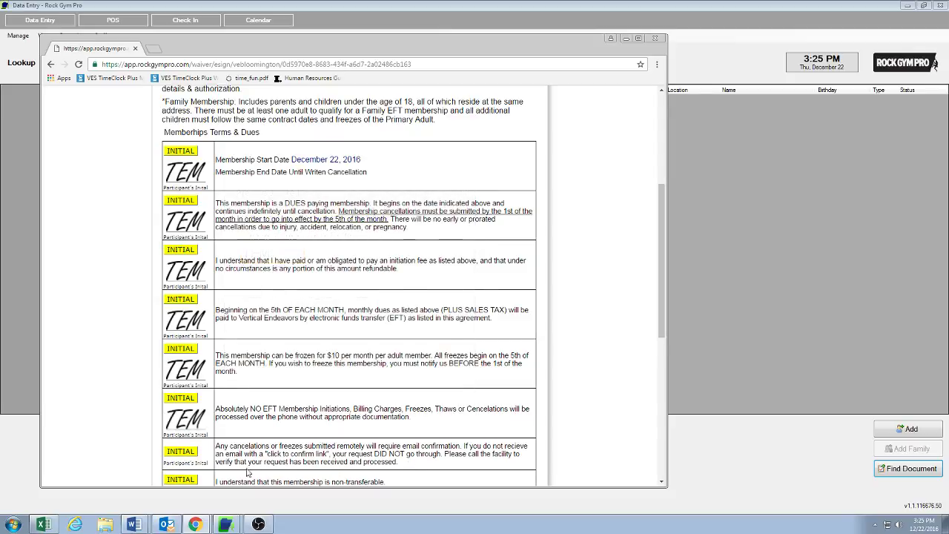
pyautogui.click(181, 450)
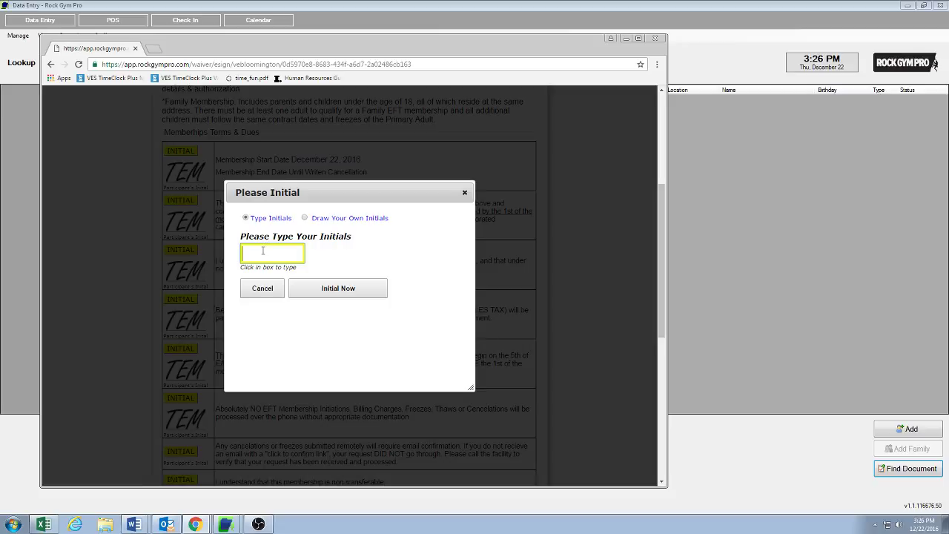
pyautogui.write('TEM')
pyautogui.click(338, 288)
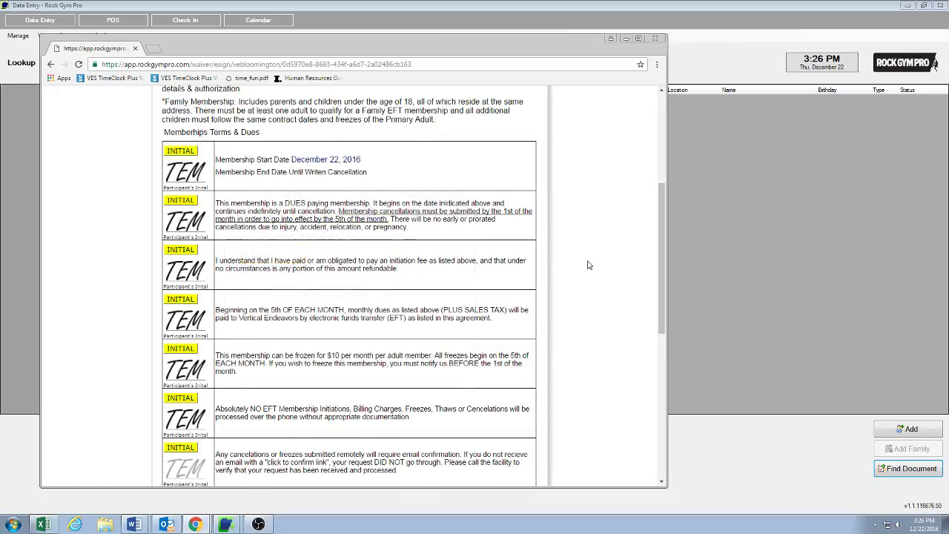
# Initial the non-transferable and declined-payment fee clauses
pyautogui.moveTo(663, 225); pyautogui.dragTo(662, 305)
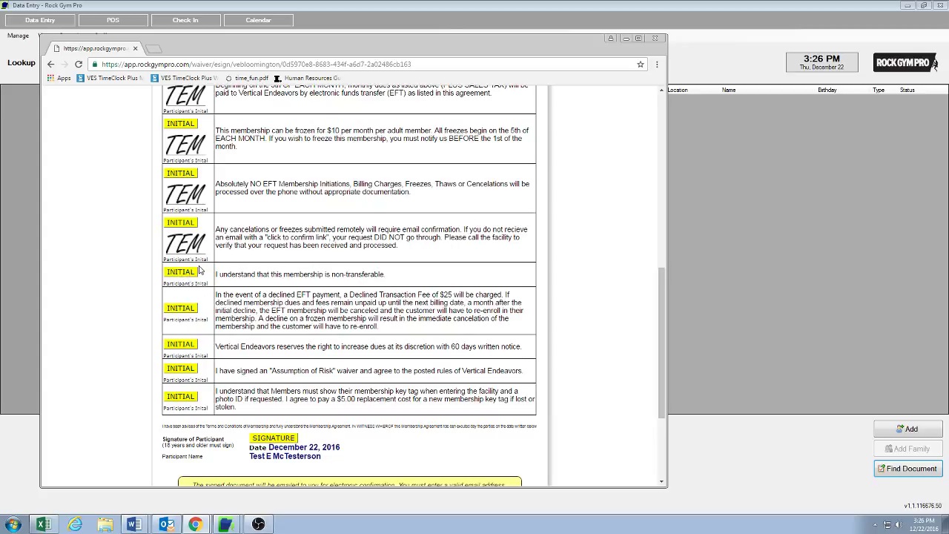
pyautogui.click(184, 274)
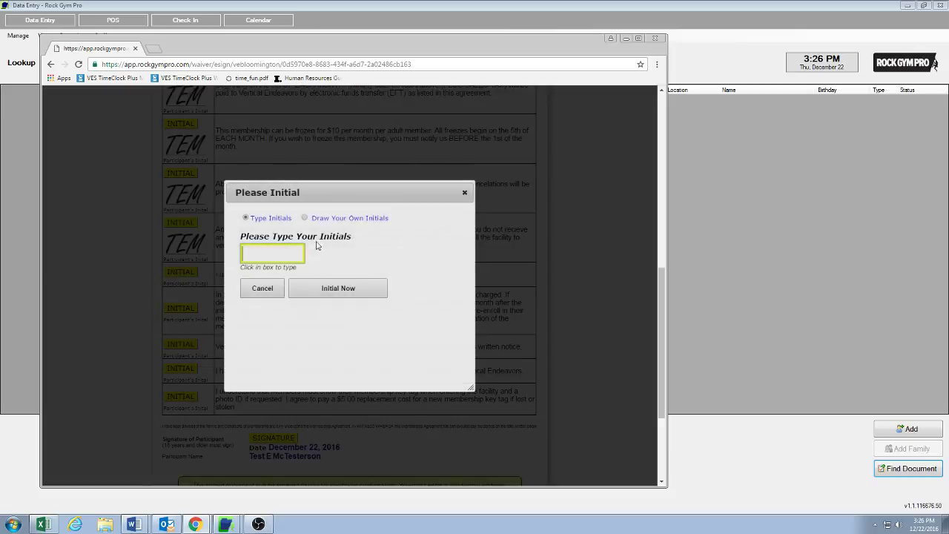
pyautogui.write('TEM')
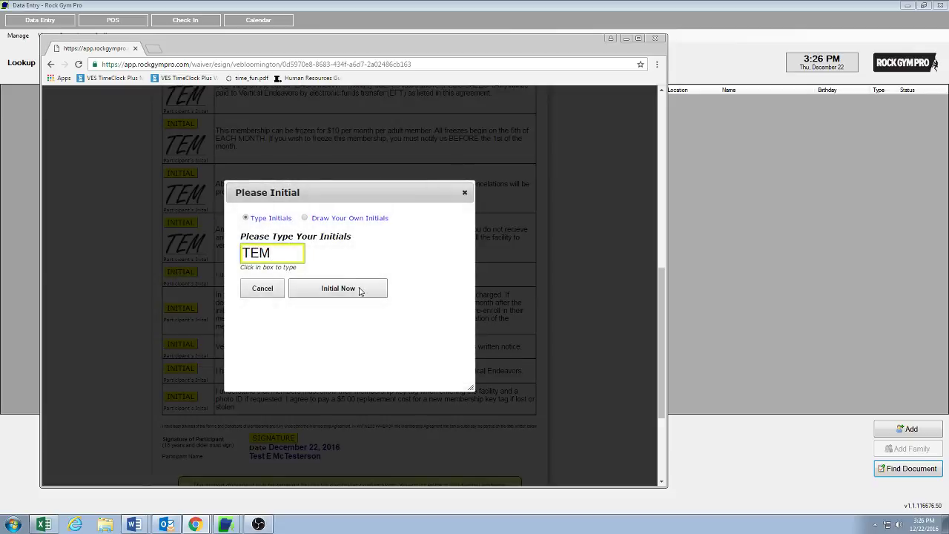
pyautogui.click(357, 289)
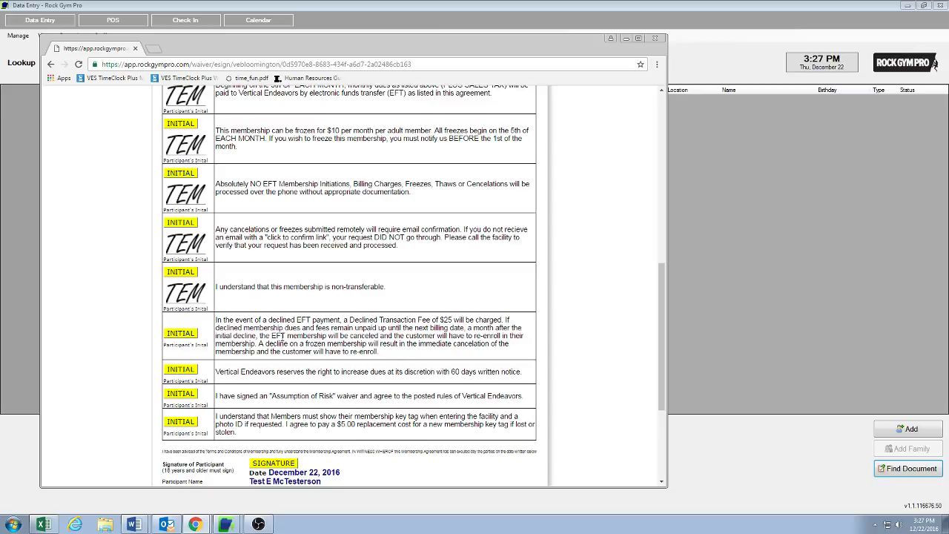
pyautogui.click(176, 334)
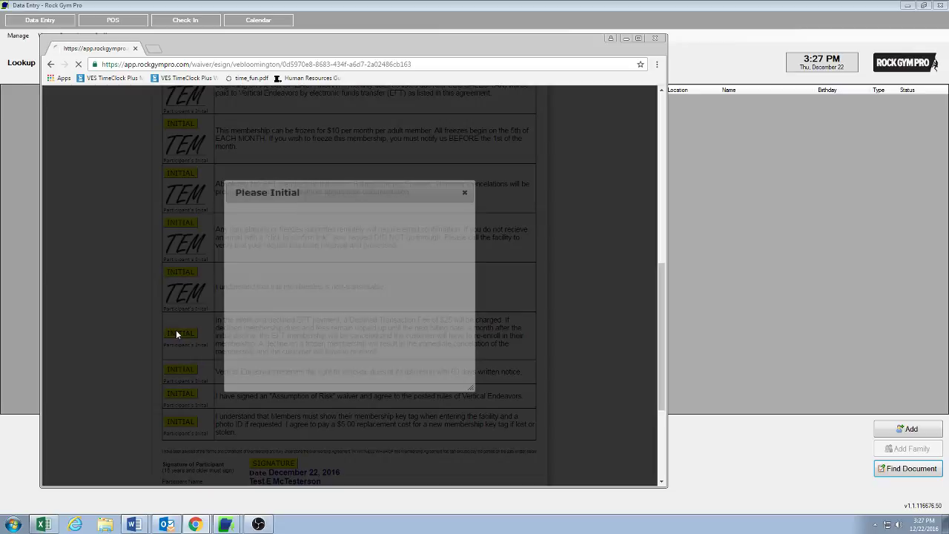
pyautogui.write('TEM')
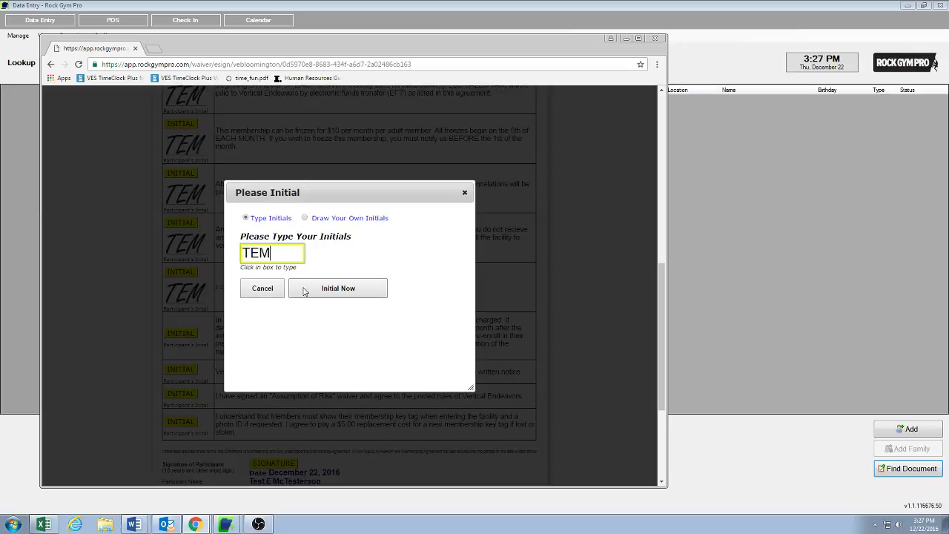
pyautogui.click(317, 289)
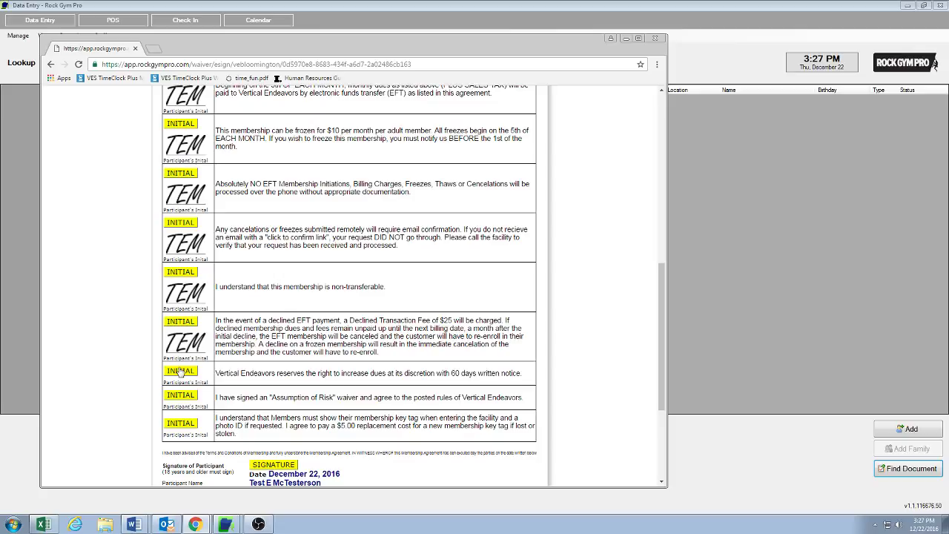
# Initial the dues-increase, Assumption of Risk and key-tag replacement clauses
pyautogui.click(180, 371)
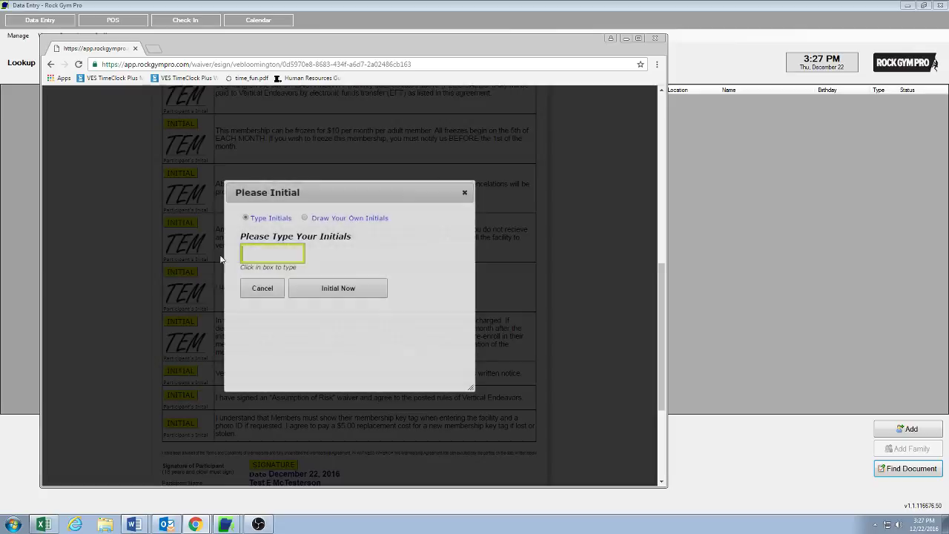
pyautogui.write('TEM')
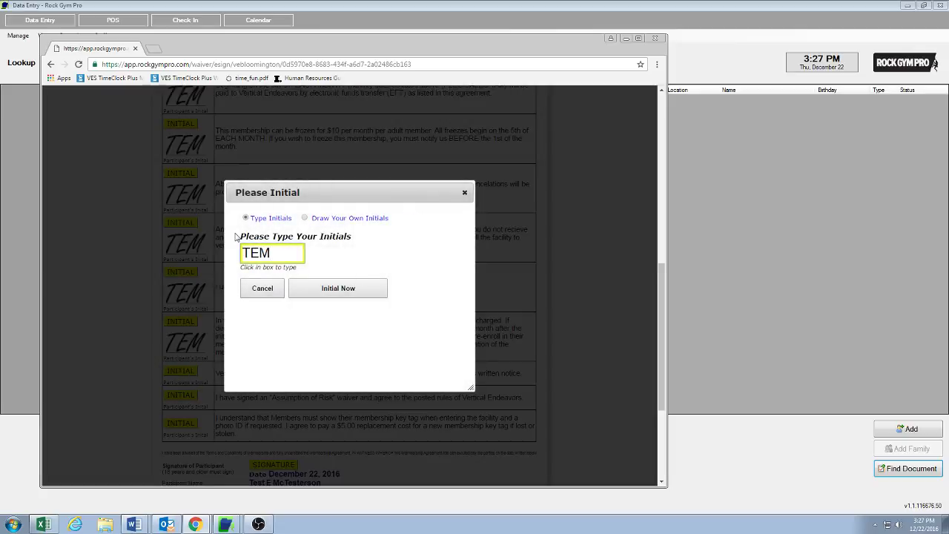
pyautogui.click(330, 290)
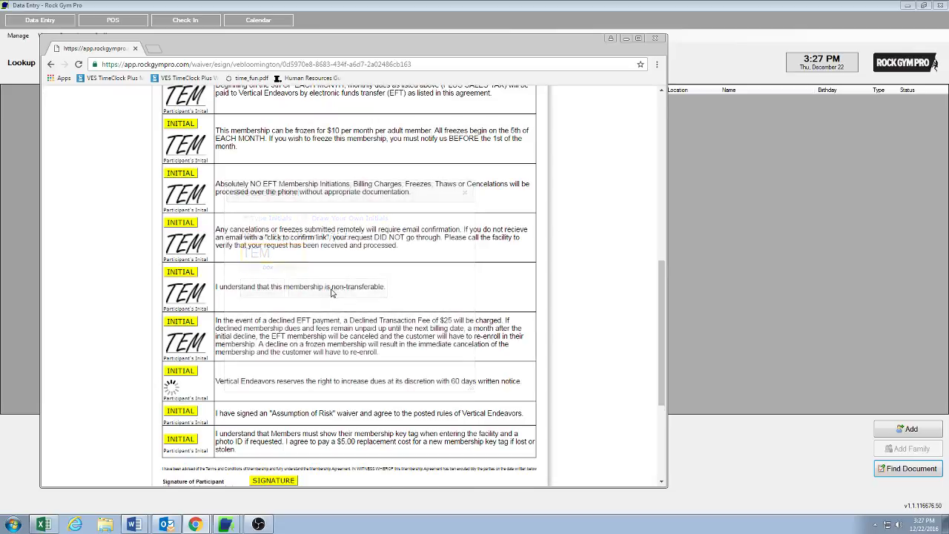
pyautogui.click(181, 420)
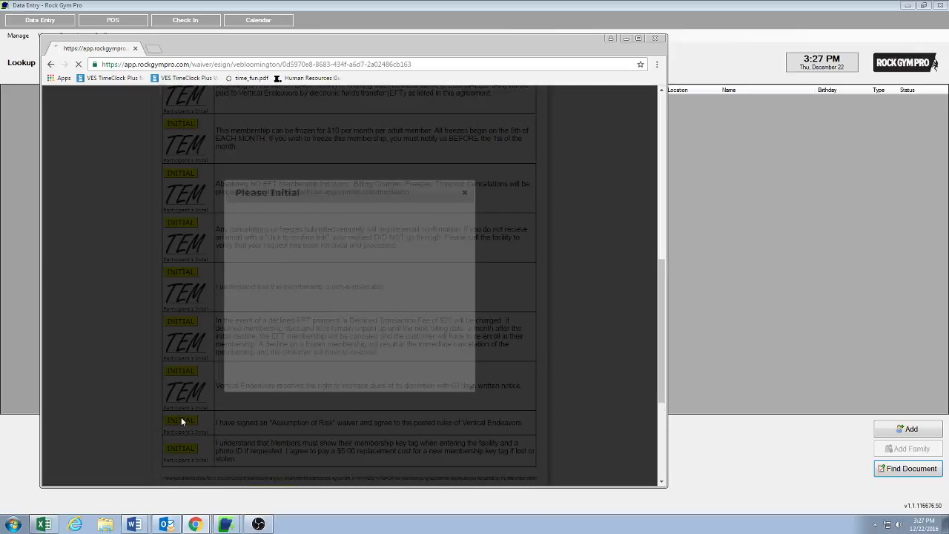
pyautogui.write('TE')
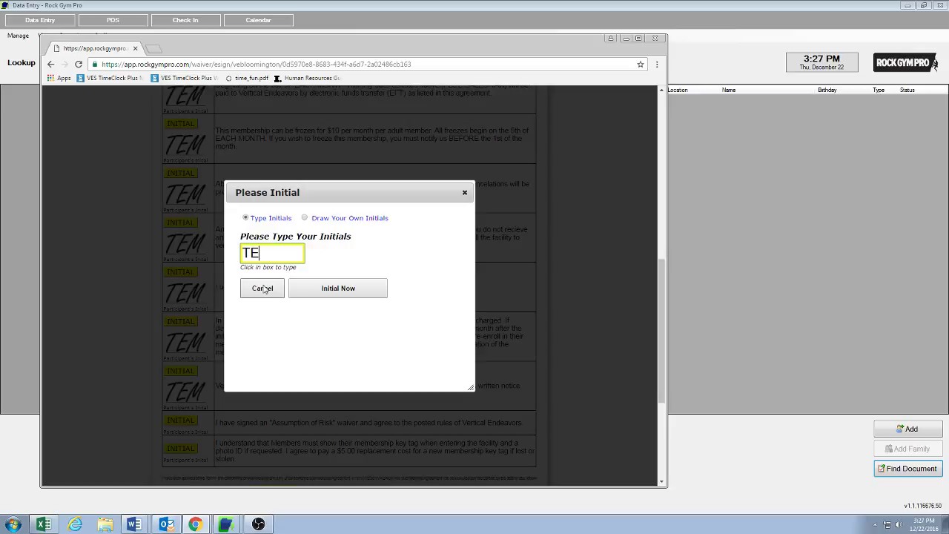
pyautogui.write('M')
pyautogui.click(338, 289)
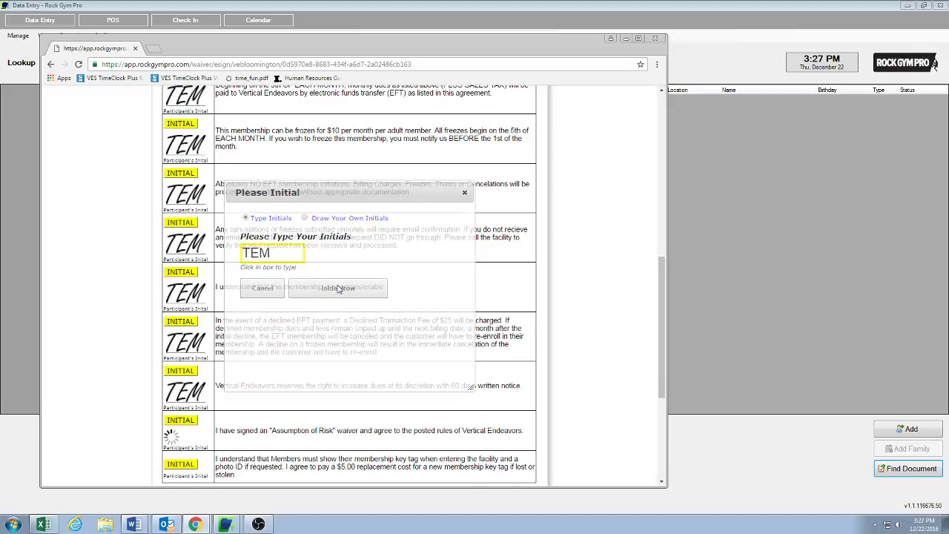
pyautogui.moveTo(663, 290); pyautogui.dragTo(664, 323)
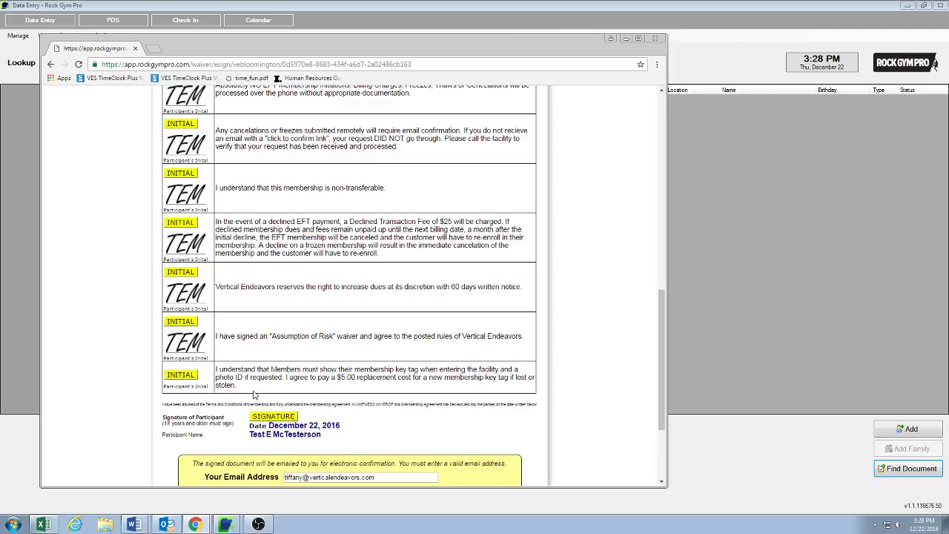
pyautogui.click(180, 375)
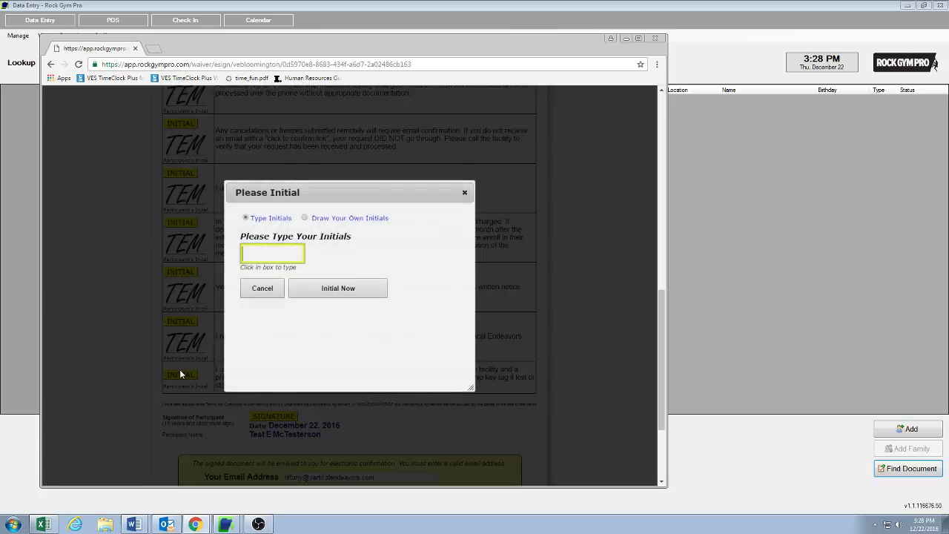
pyautogui.click(338, 288)
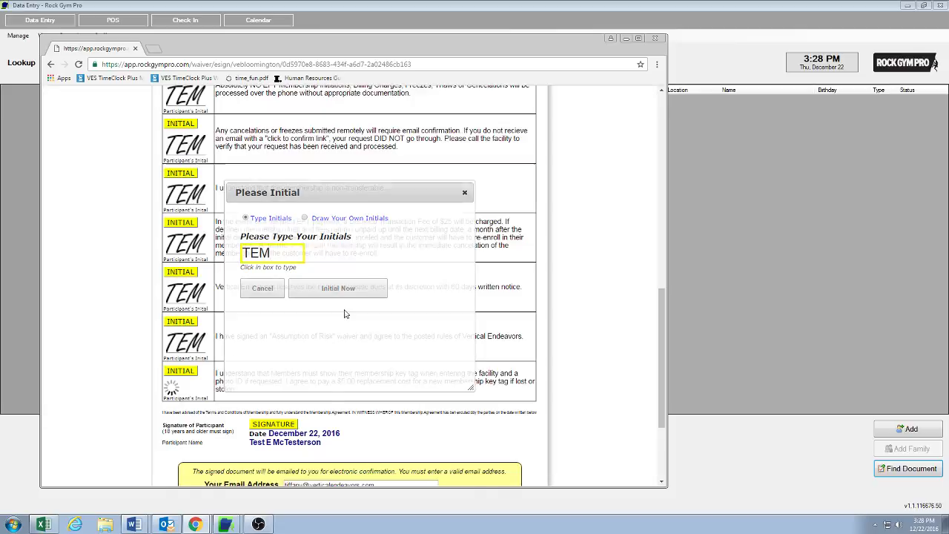
# Draw a freehand signature and apply it to the agreement with Sign Now
pyautogui.click(267, 431)
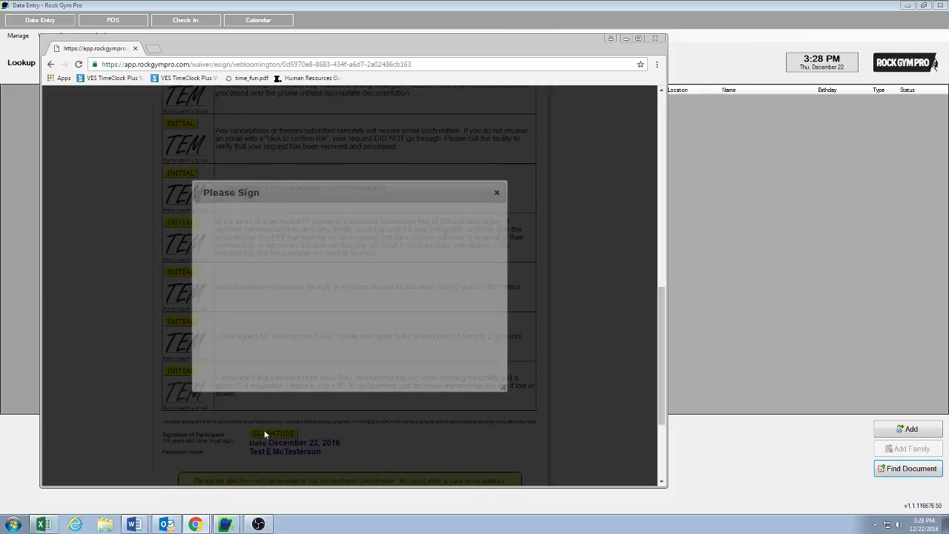
pyautogui.click(281, 218)
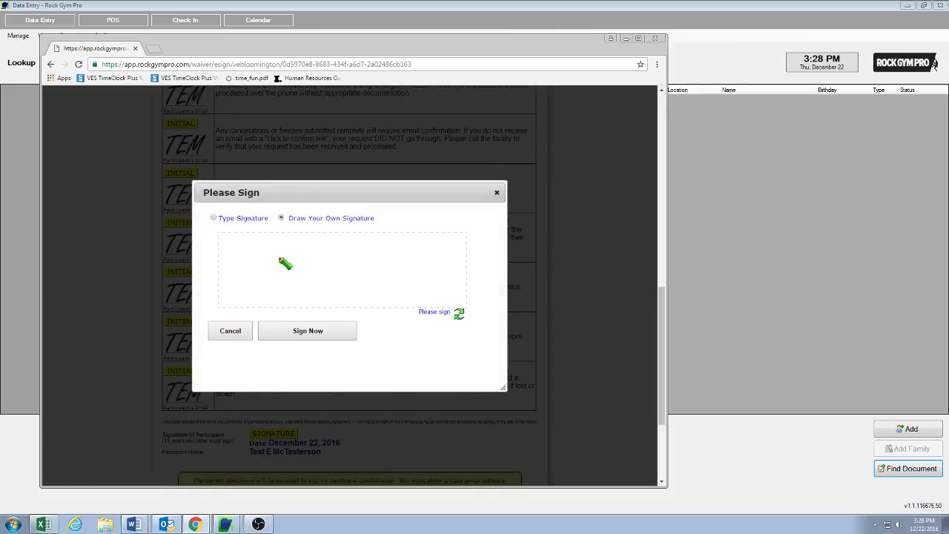
pyautogui.moveTo(255, 253)
pyautogui.mouseDown()
pyautogui.moveTo(230, 261)
pyautogui.moveTo(252, 267)
pyautogui.moveTo(247, 292)
pyautogui.moveTo(254, 270)
pyautogui.moveTo(277, 286)
pyautogui.moveTo(350, 274)
pyautogui.moveTo(352, 283)
pyautogui.mouseUp()
pyautogui.moveTo(374, 292)
pyautogui.mouseDown()
pyautogui.moveTo(375, 276)
pyautogui.moveTo(389, 286)
pyautogui.mouseUp()
pyautogui.click(371, 268)
pyautogui.moveTo(407, 244); pyautogui.dragTo(405, 273)
pyautogui.click(407, 288)
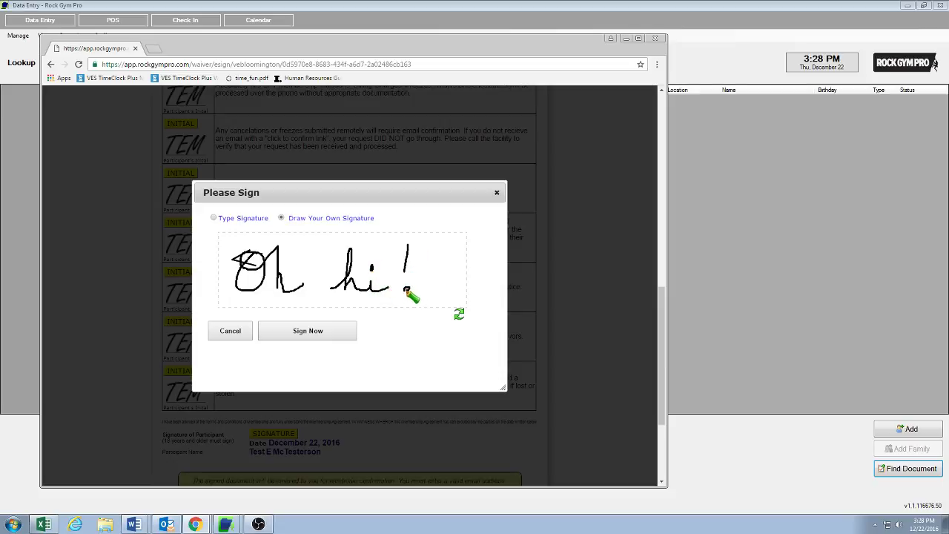
pyautogui.click(300, 333)
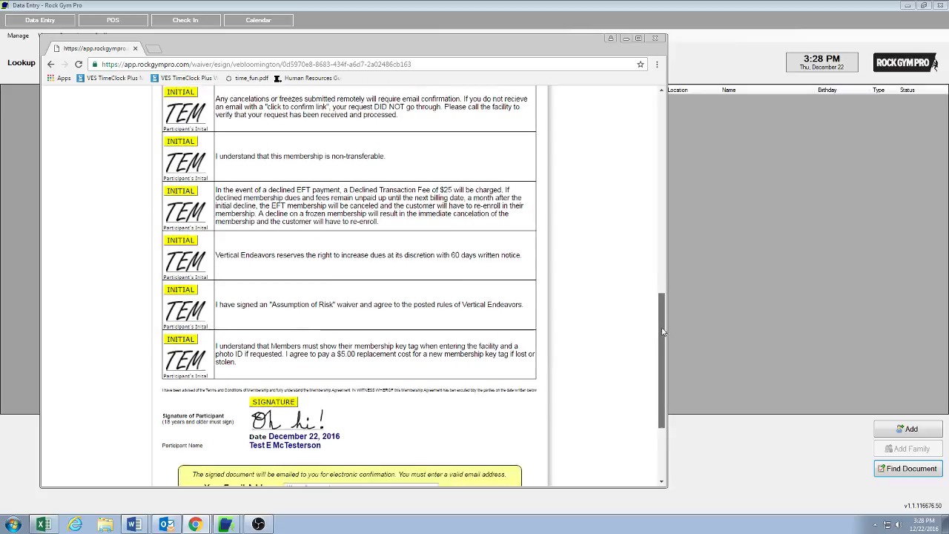
# Enter the member's confirmation e-mail address and agree to the document
pyautogui.click(311, 403)
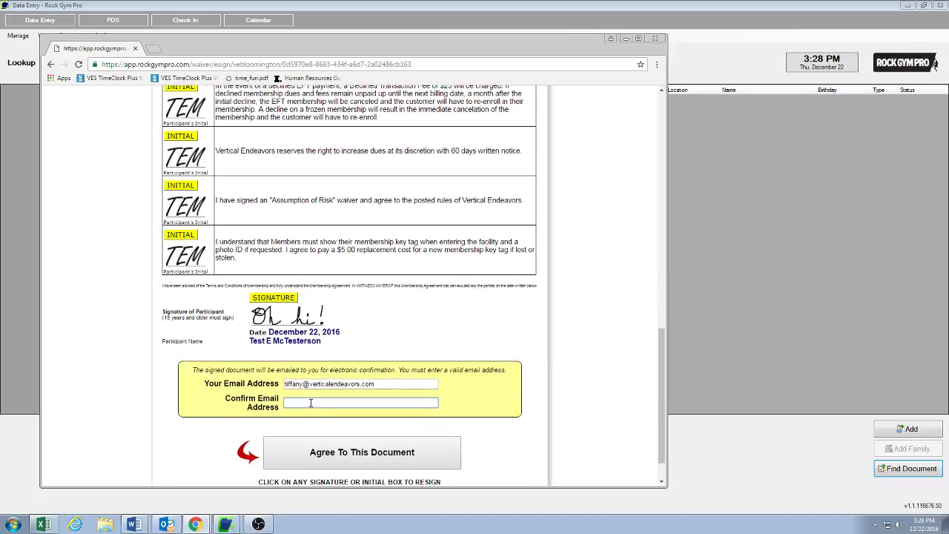
pyautogui.click(330, 452)
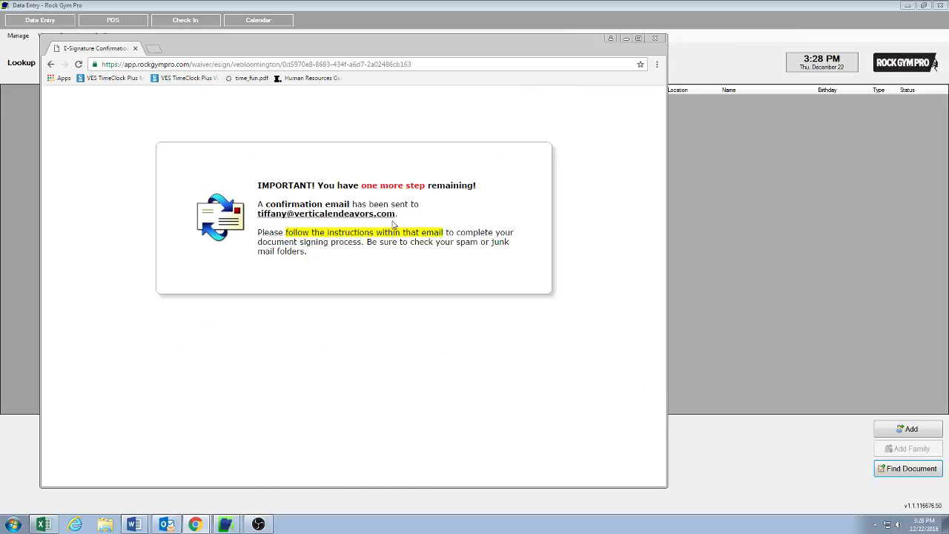
# Close the e-signature browser and load the parent's new agreement from Recent Online documents
pyautogui.click(654, 37)
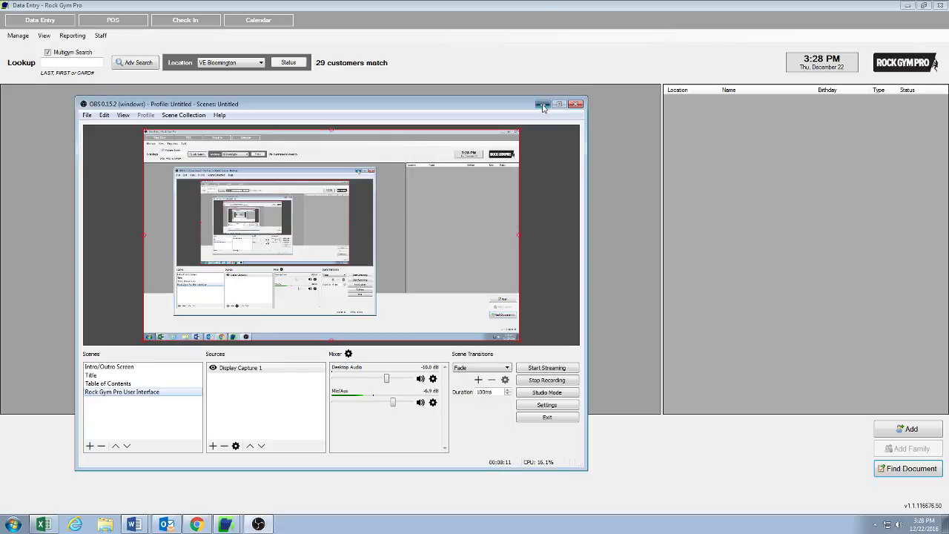
pyautogui.click(542, 104)
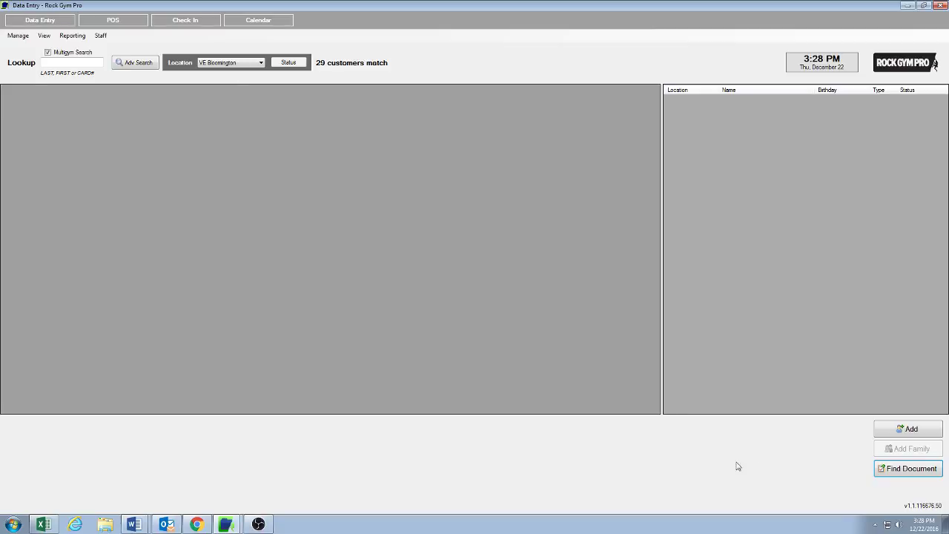
pyautogui.click(912, 469)
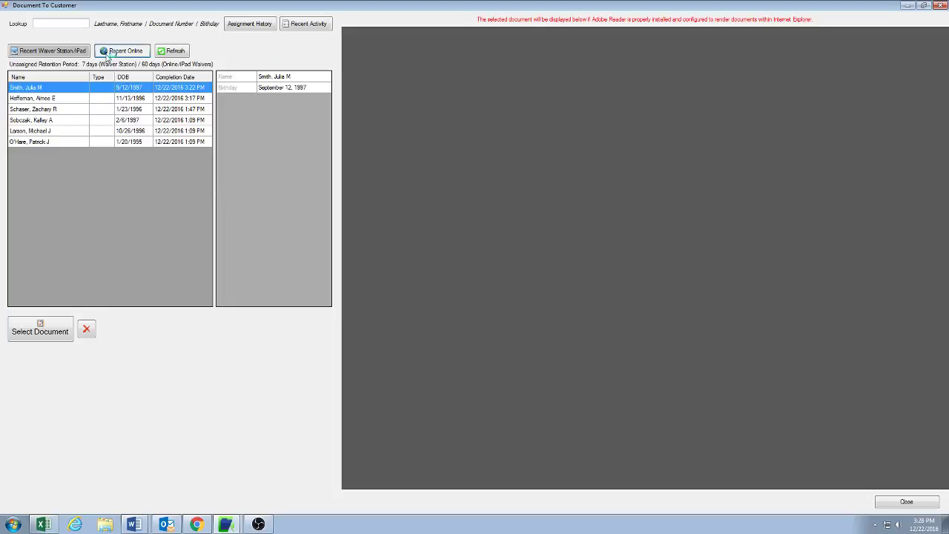
pyautogui.click(108, 56)
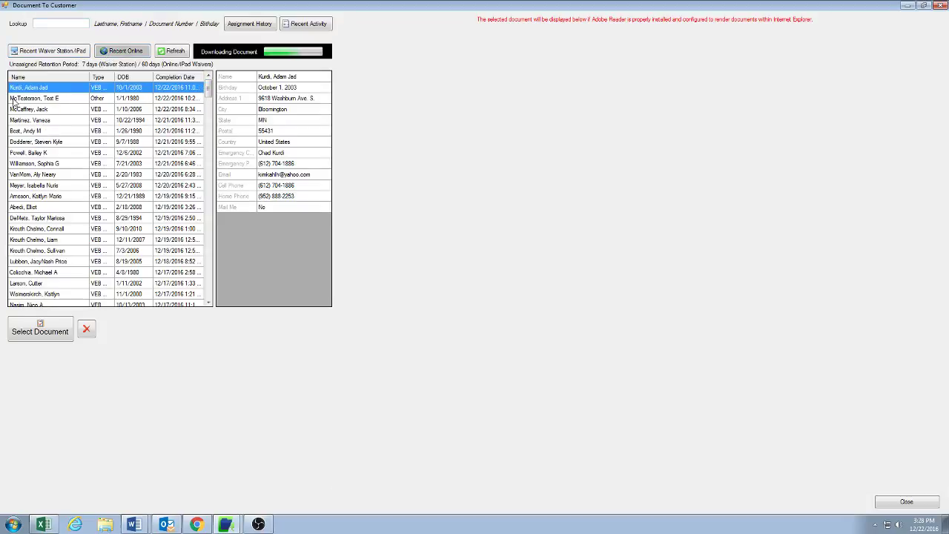
pyautogui.click(13, 99)
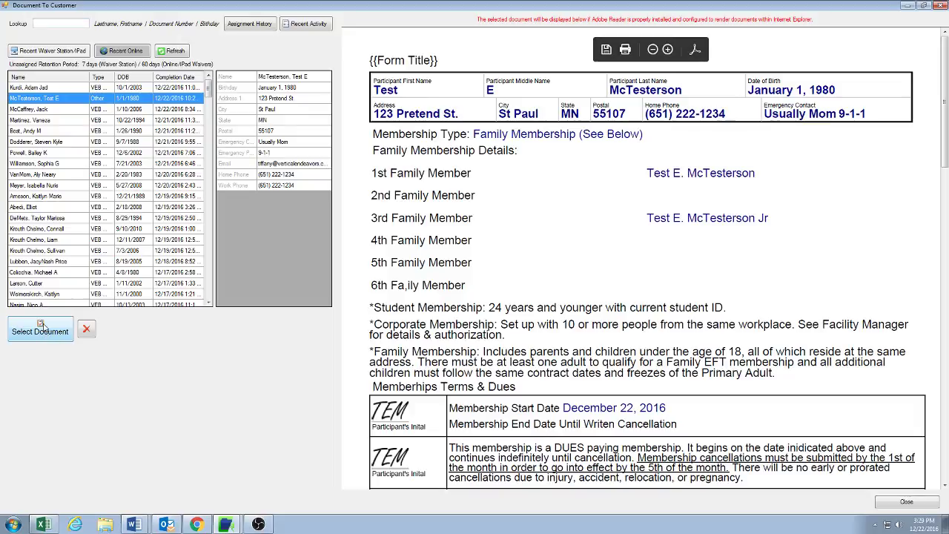
# Attach the signed document to the parent's existing record using the staff PIN, then check them in
pyautogui.click(40, 326)
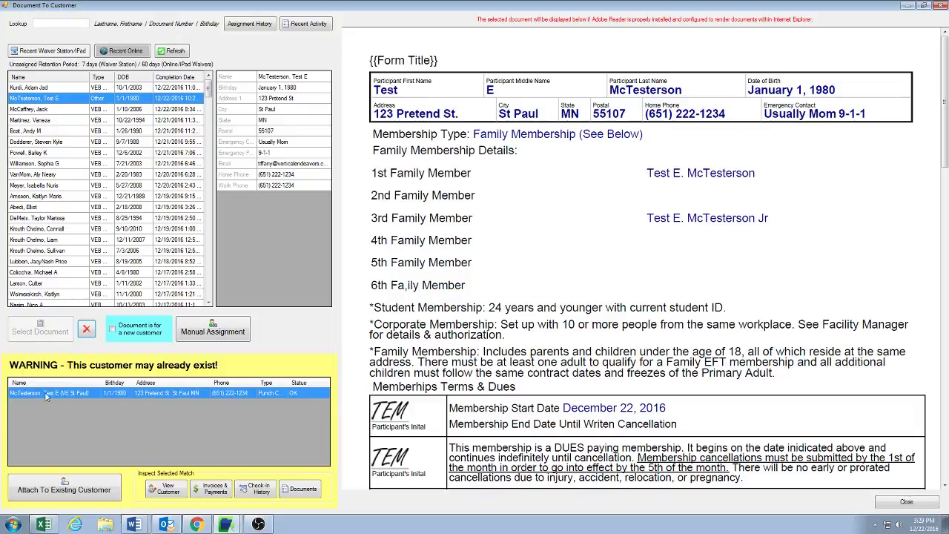
pyautogui.click(65, 489)
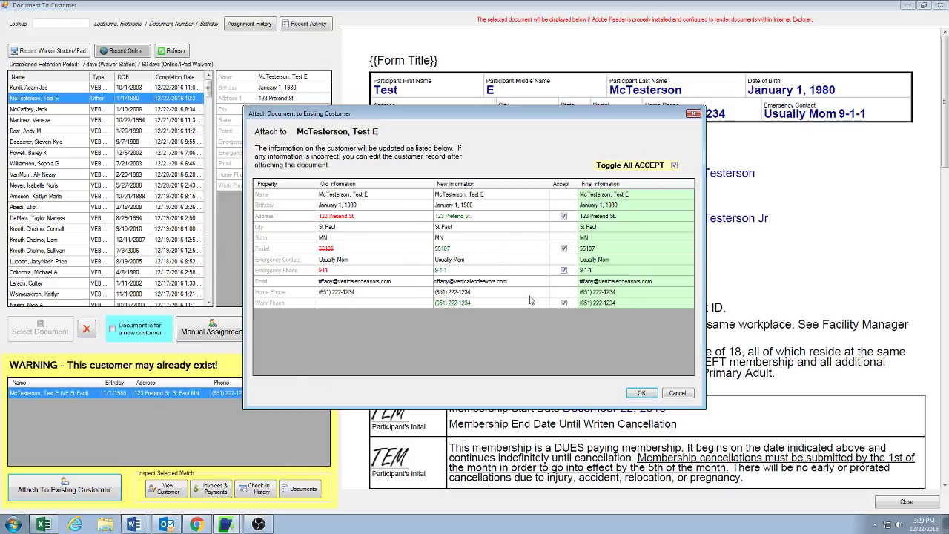
pyautogui.click(644, 394)
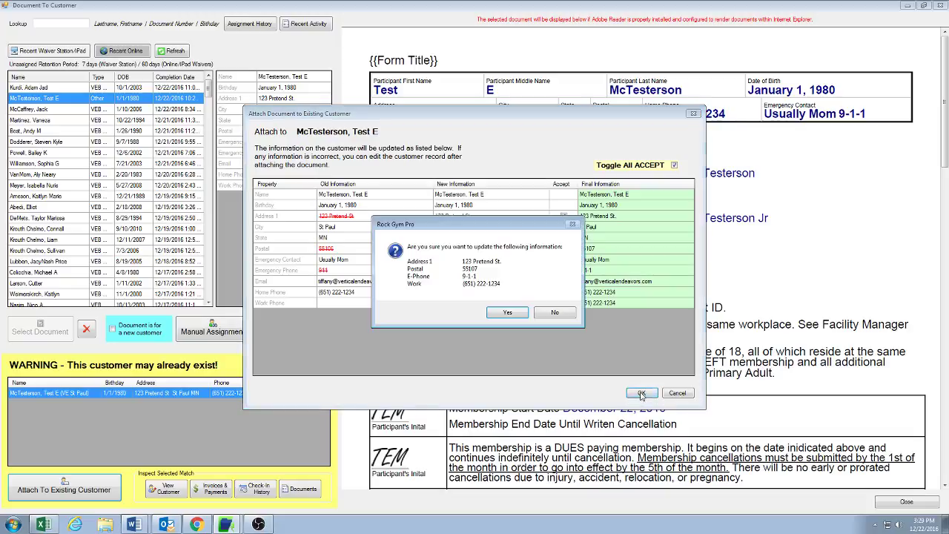
pyautogui.click(505, 312)
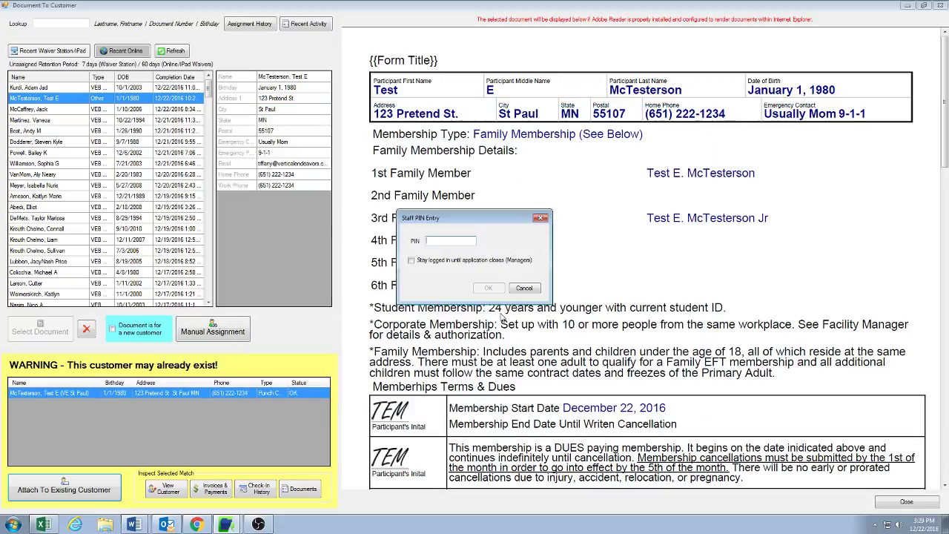
pyautogui.write('****')
pyautogui.press('Return')
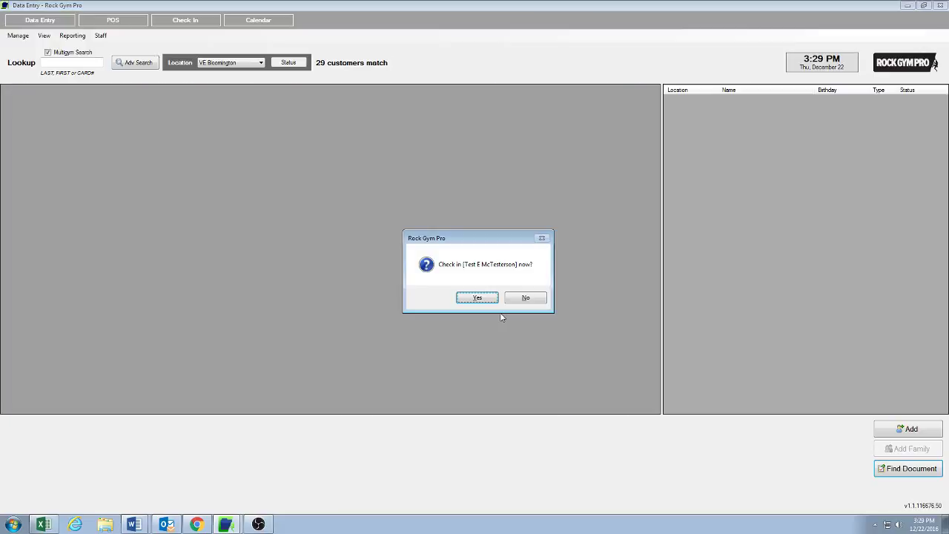
pyautogui.press('Return')
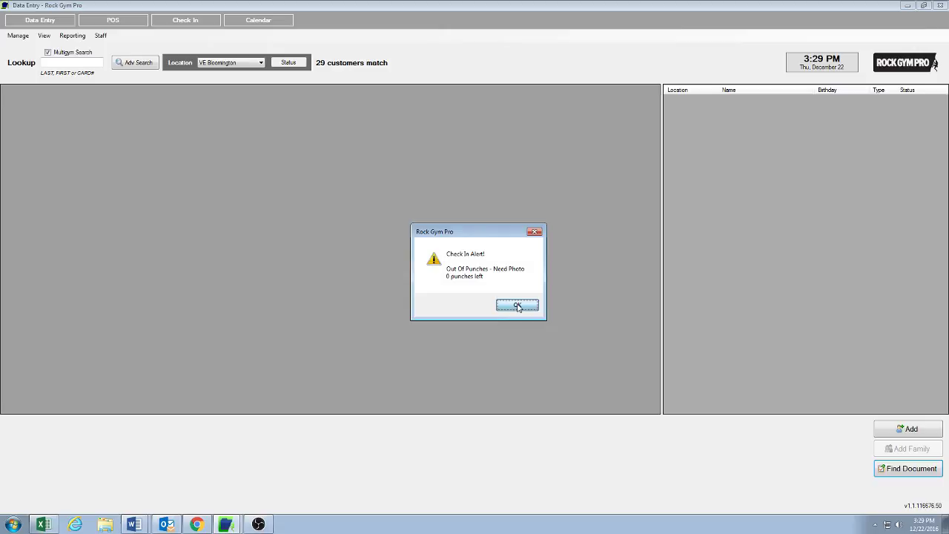
pyautogui.click(516, 305)
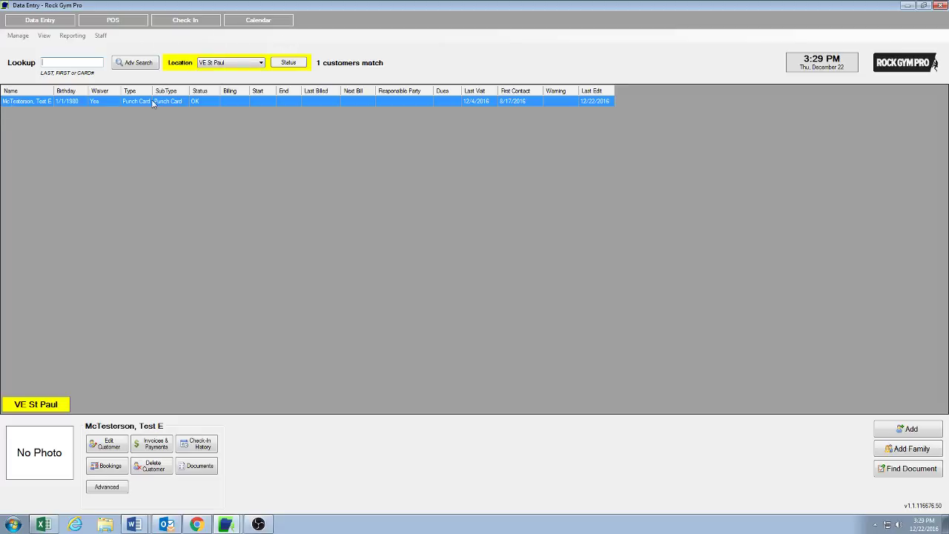
pyautogui.click(120, 489)
pyautogui.click(153, 460)
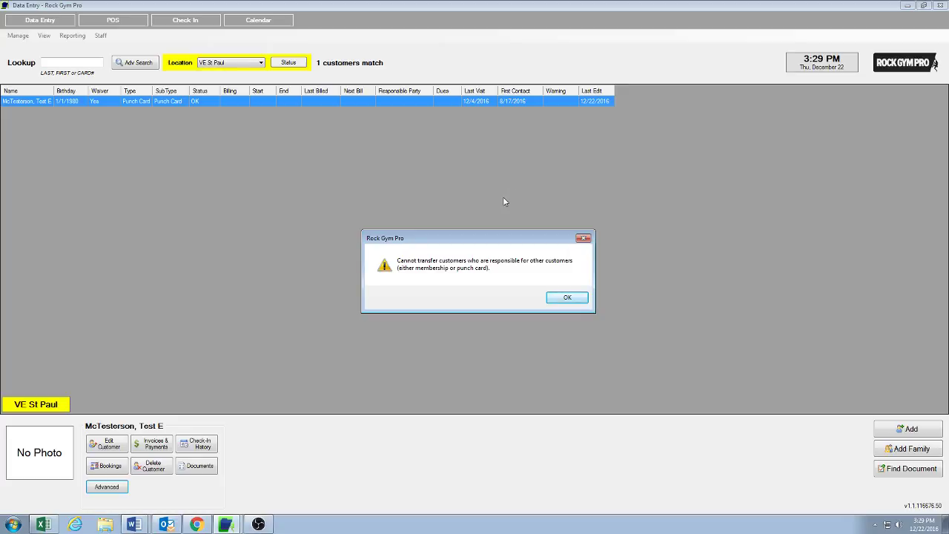
pyautogui.click(575, 299)
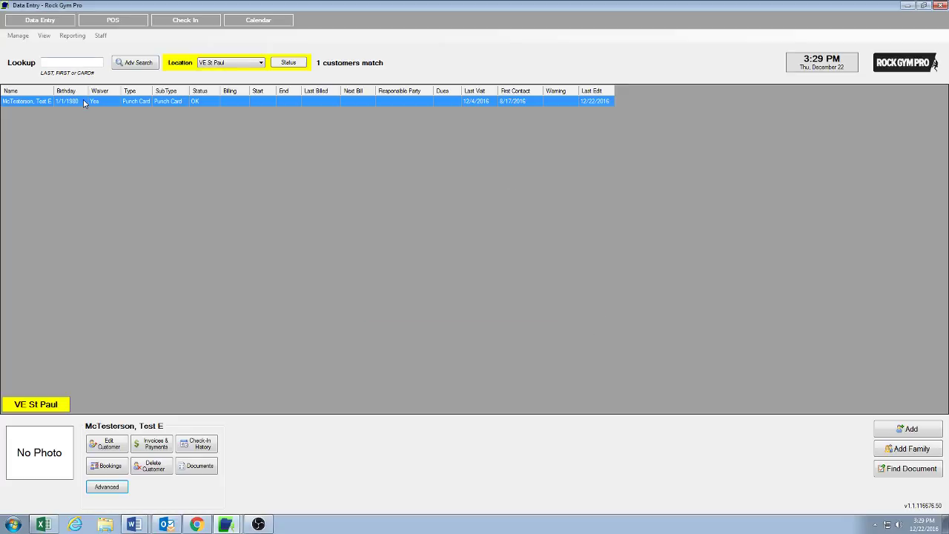
pyautogui.click(59, 102)
pyautogui.doubleClick(61, 103)
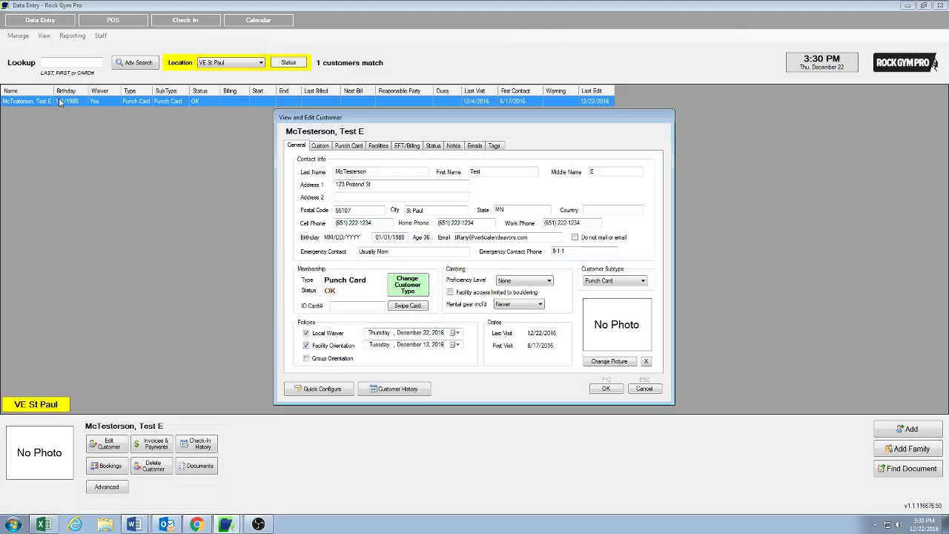
pyautogui.click(643, 389)
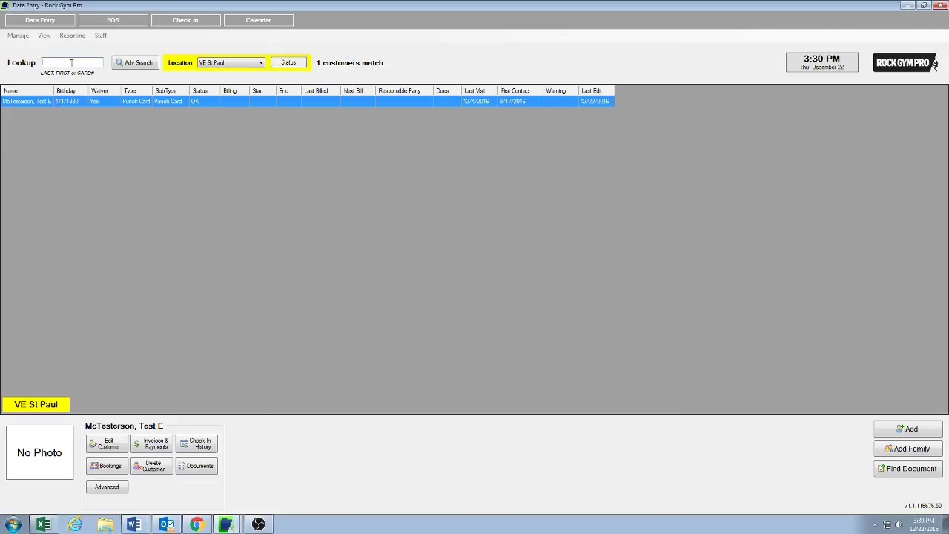
# Open the child's customer record and clear its link to the parent's punches
pyautogui.write('Mctest')
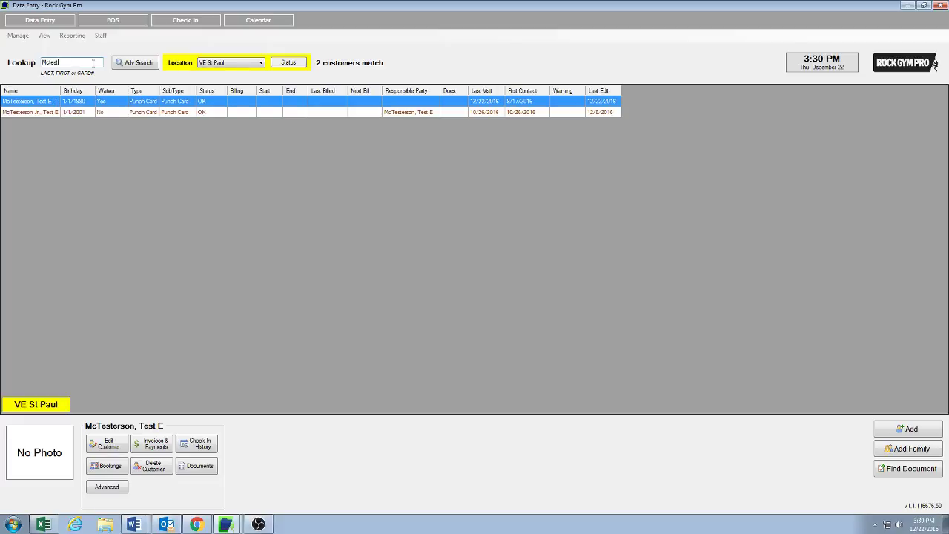
pyautogui.click(74, 112)
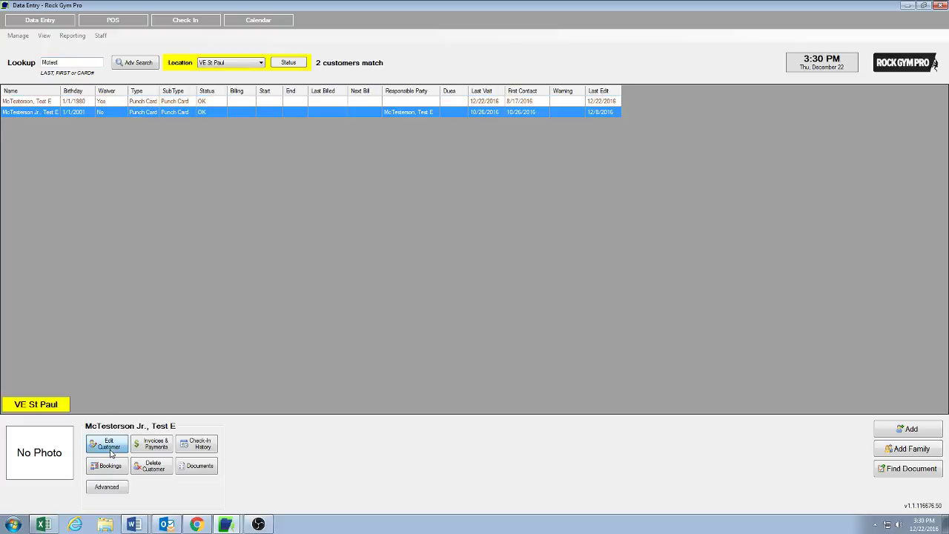
pyautogui.click(108, 445)
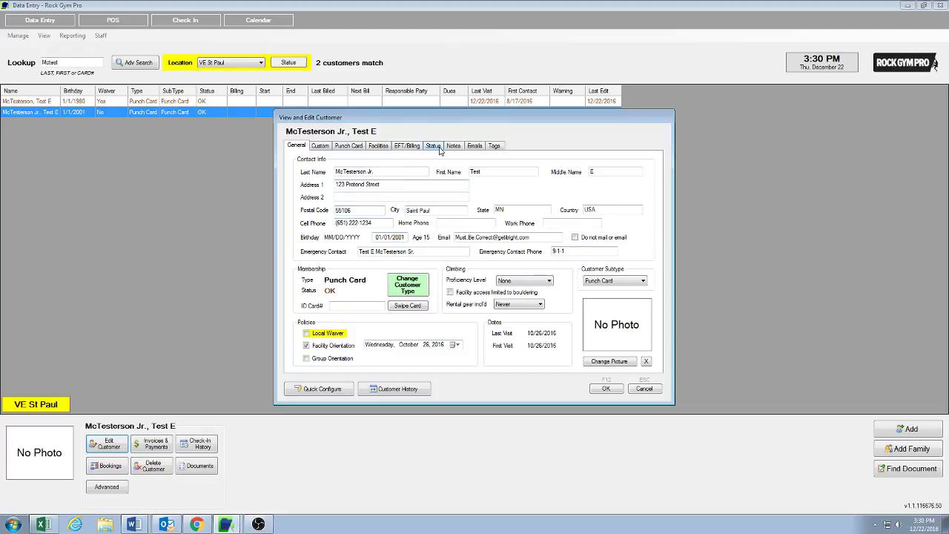
pyautogui.click(416, 147)
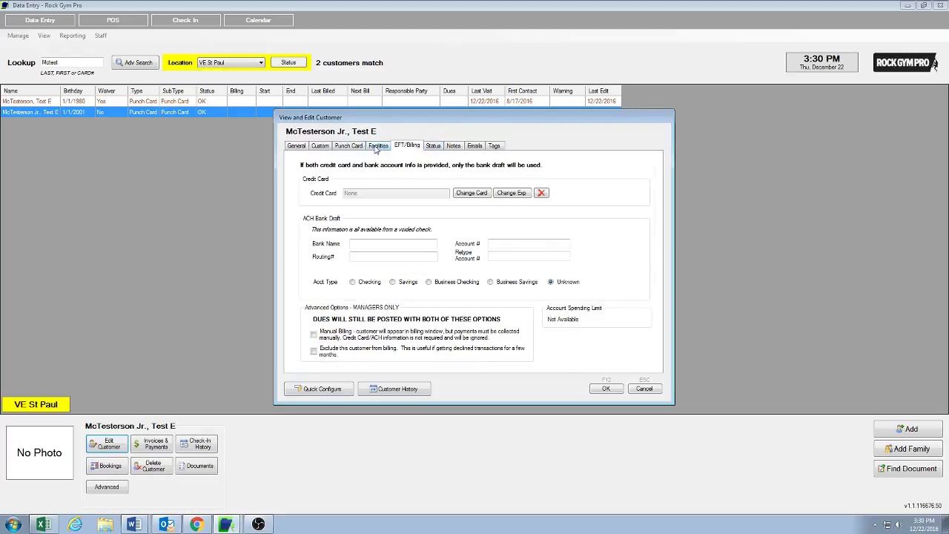
pyautogui.click(348, 146)
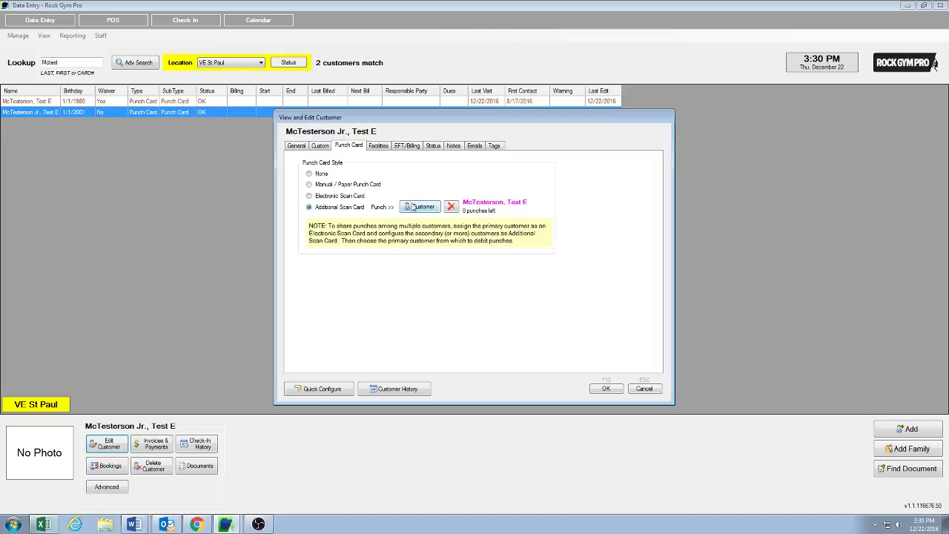
pyautogui.click(451, 208)
pyautogui.click(474, 298)
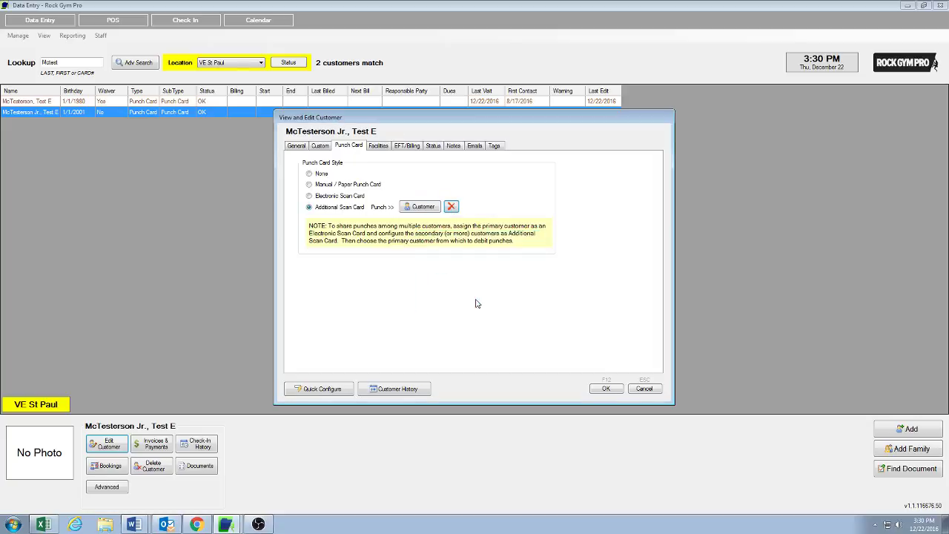
pyautogui.click(309, 174)
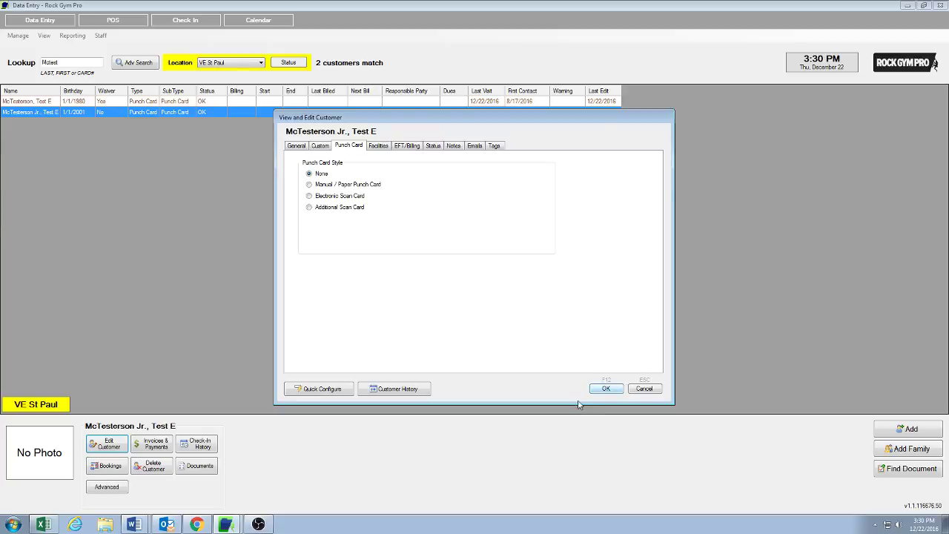
# Save the child's record with the Manual / Paper Punch Card style, authorised by the staff PIN
pyautogui.click(607, 389)
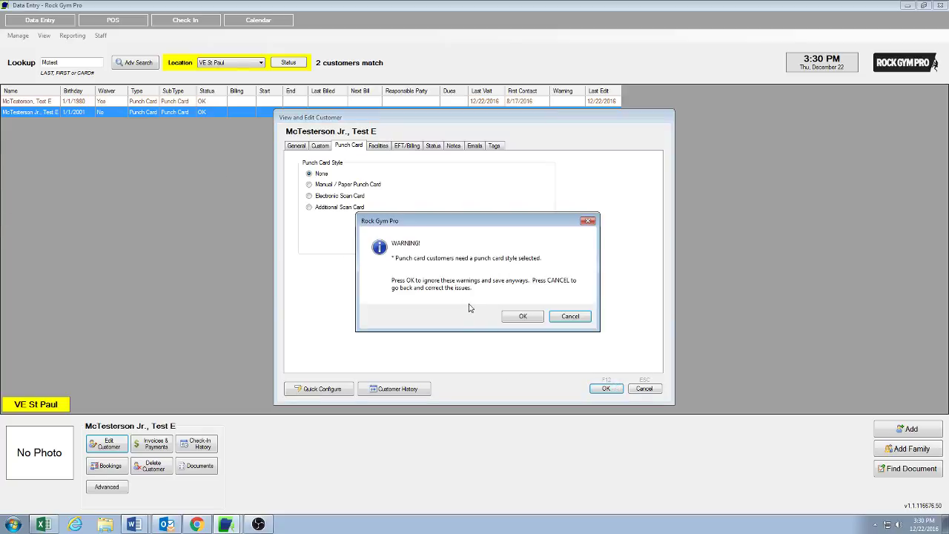
pyautogui.click(567, 319)
pyautogui.click(309, 184)
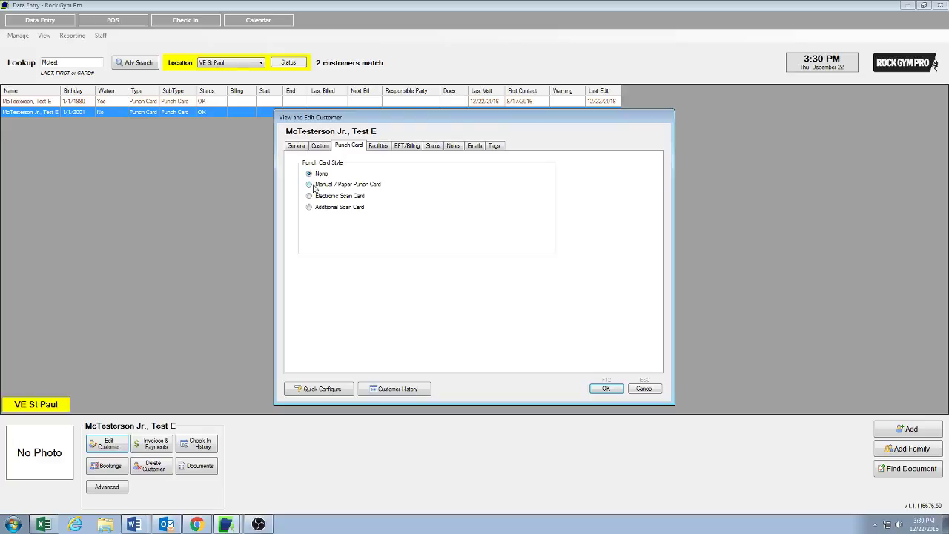
pyautogui.click(608, 390)
pyautogui.write('1')
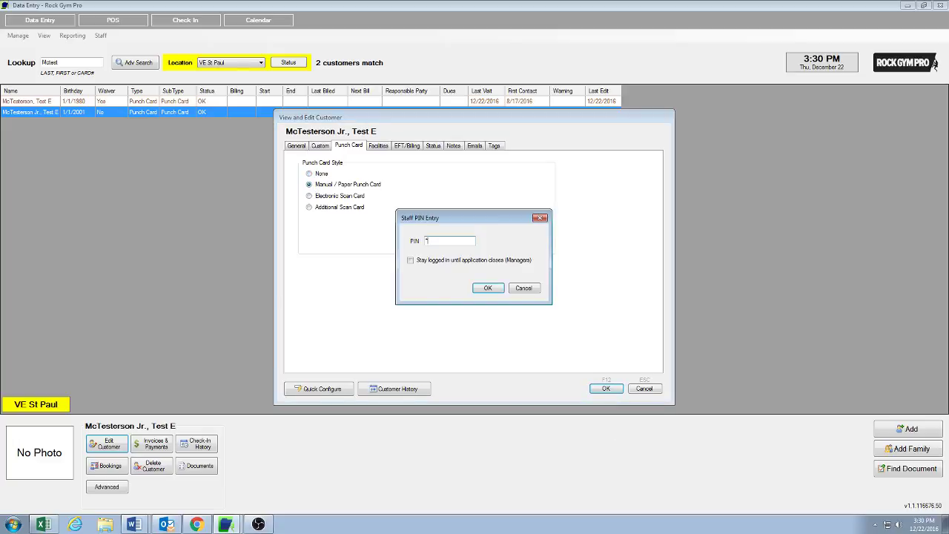
pyautogui.press('Return')
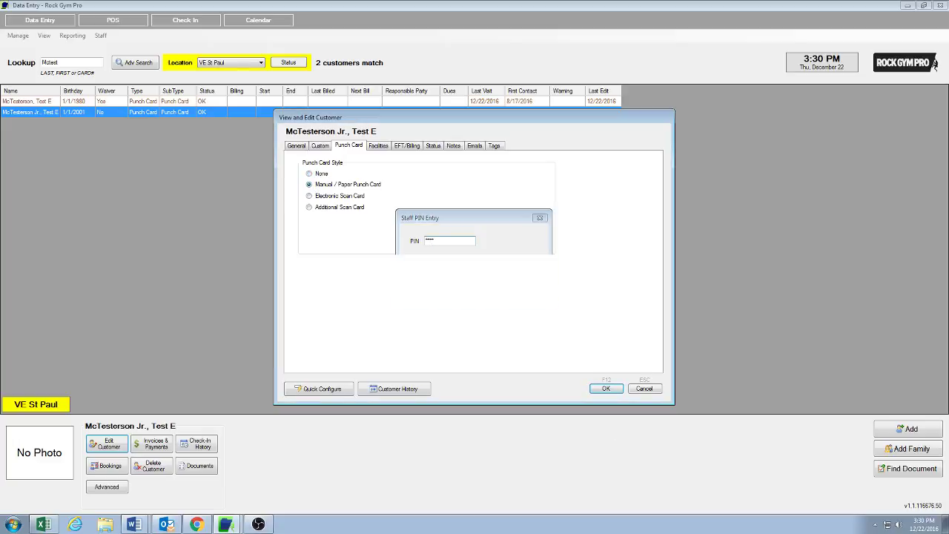
pyautogui.click(28, 102)
# Transfer the parent's customer record to VE Bloomington, authorising with the staff PIN
pyautogui.click(121, 489)
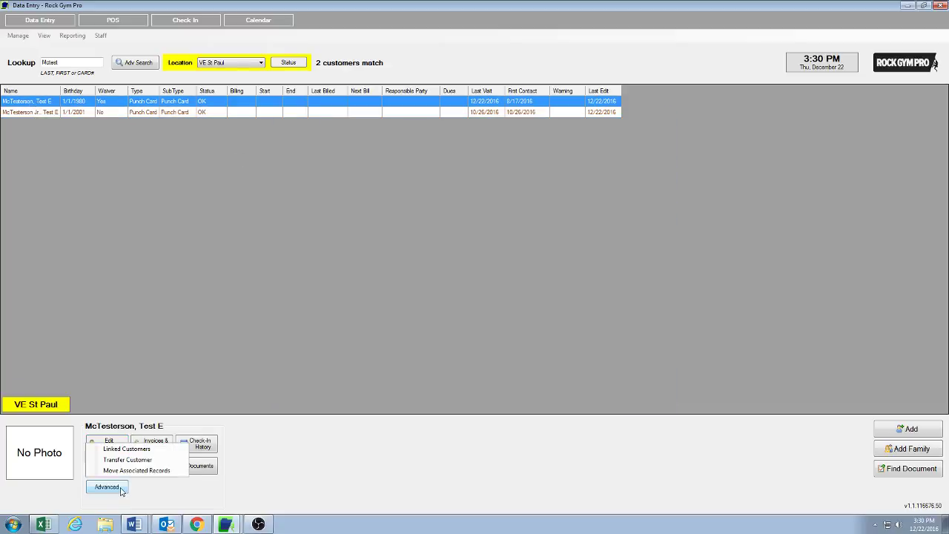
pyautogui.click(141, 460)
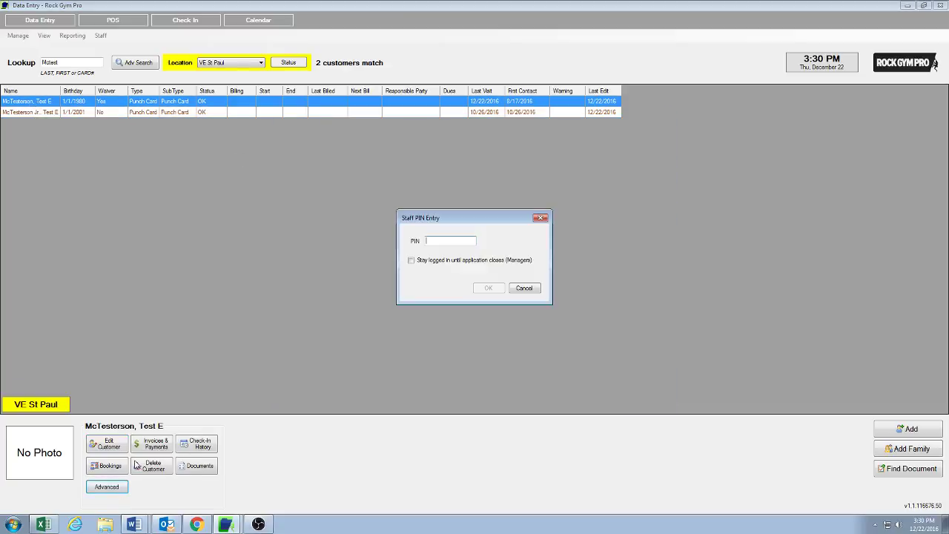
pyautogui.write('****')
pyautogui.press('Return')
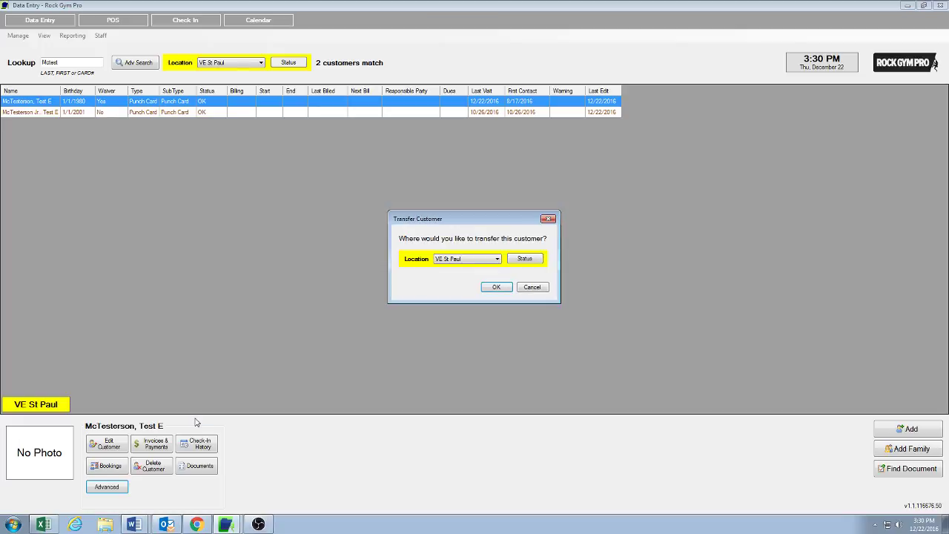
pyautogui.click(496, 258)
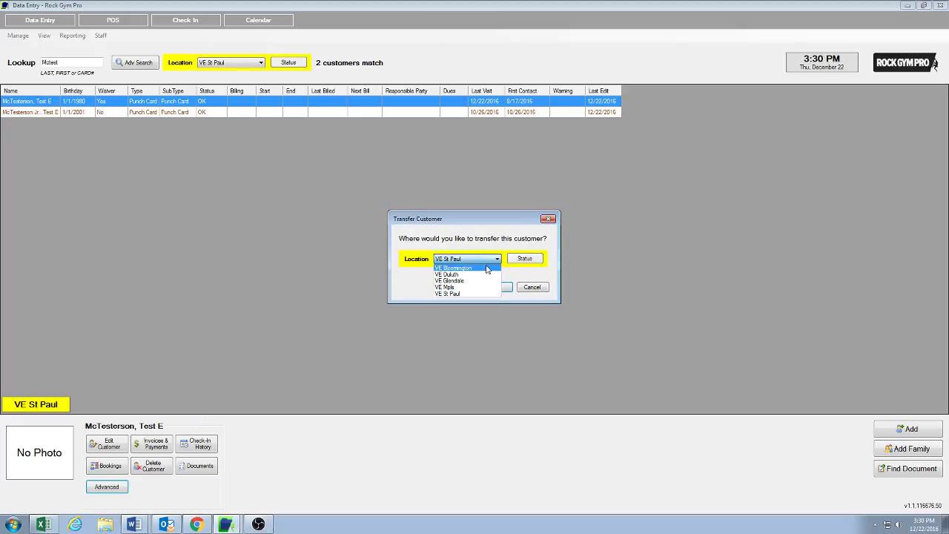
pyautogui.click(487, 269)
pyautogui.click(496, 287)
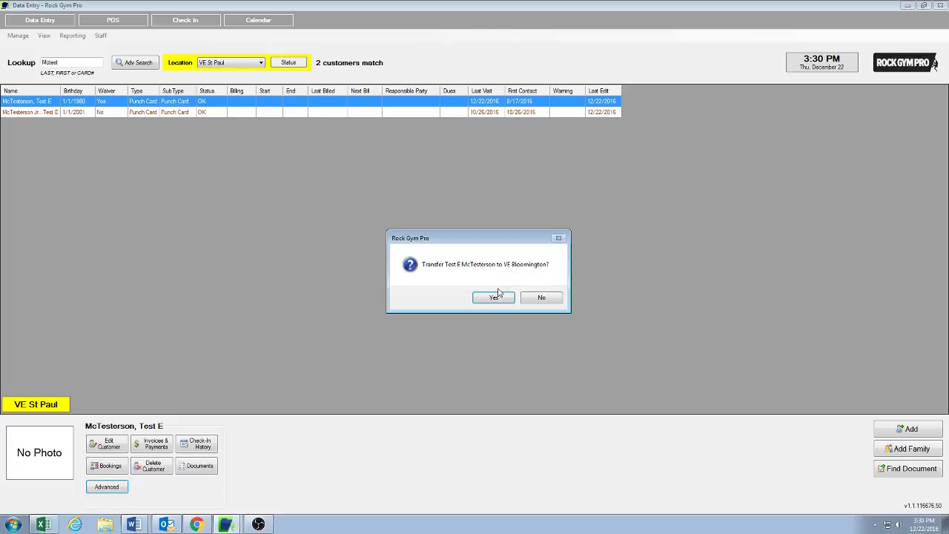
pyautogui.click(493, 300)
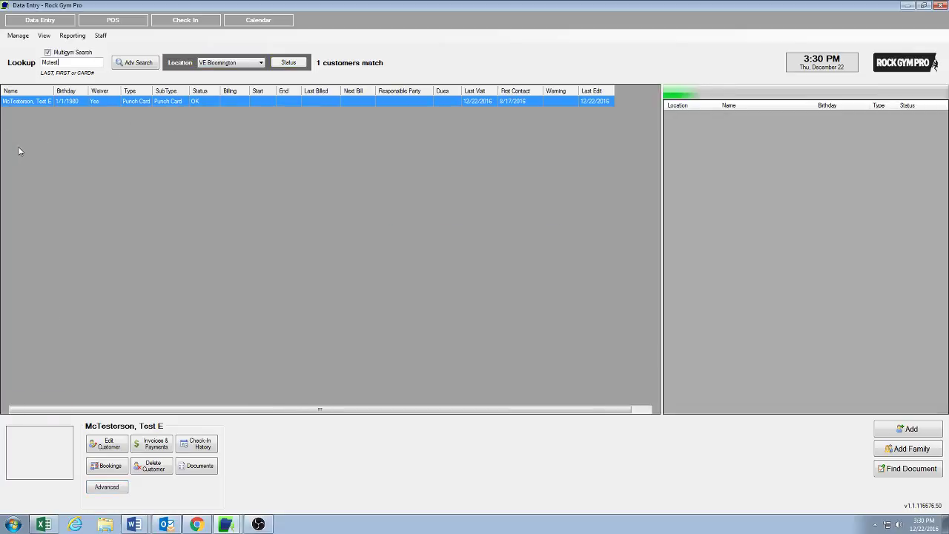
# Check the transferred parent's record, close it unchanged, and go to the point-of-sale screen
pyautogui.press('Return')
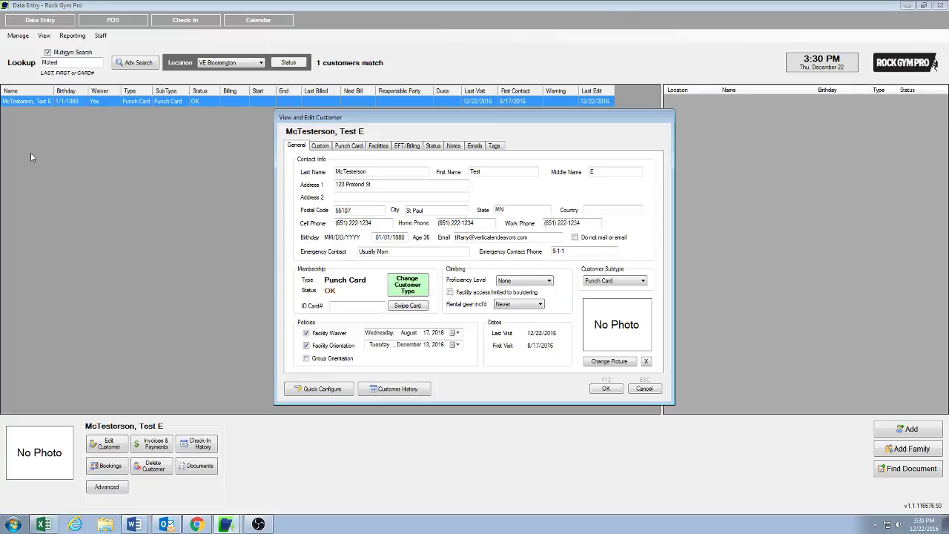
pyautogui.click(644, 388)
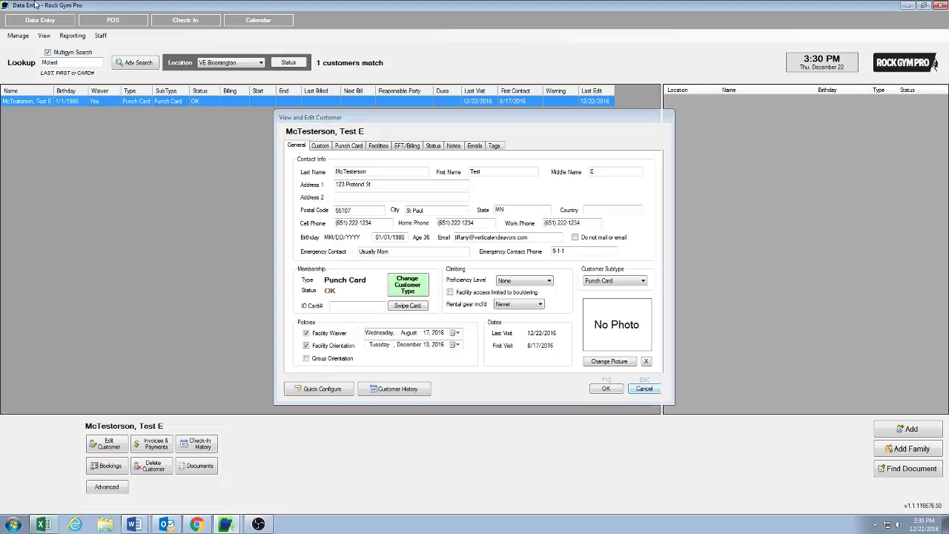
pyautogui.click(85, 22)
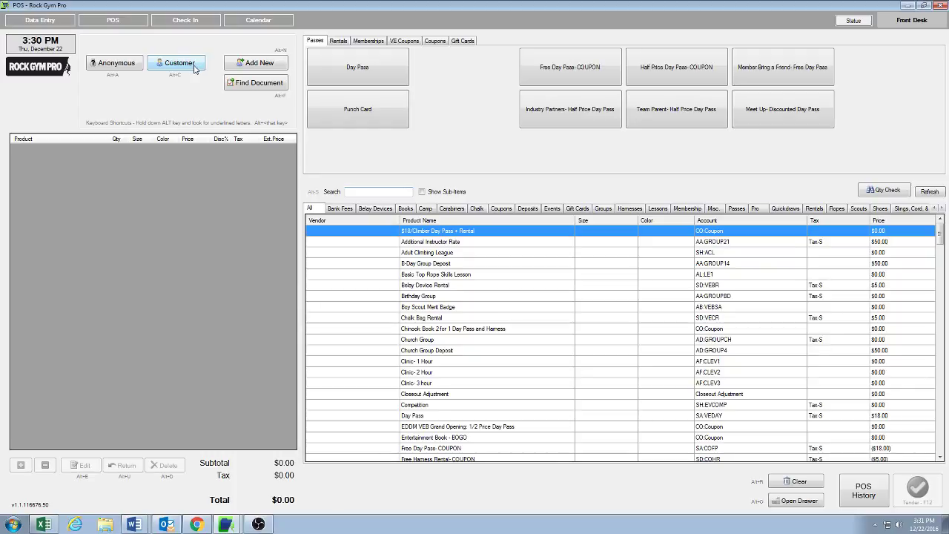
# Find the parent by searching 'mctest' and add the $50.00 Individual & Family EFT Initiation Fee
pyautogui.click(195, 66)
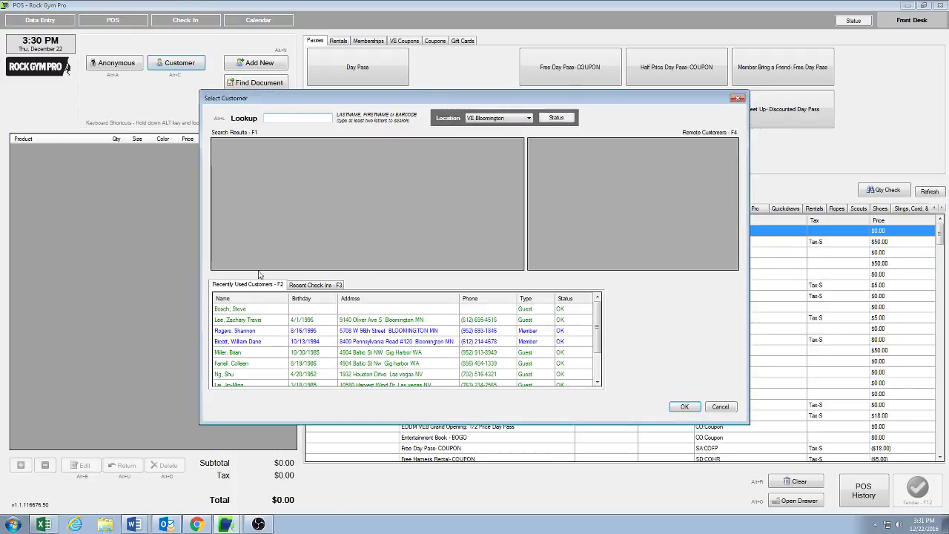
pyautogui.write('mctest')
pyautogui.press('Return')
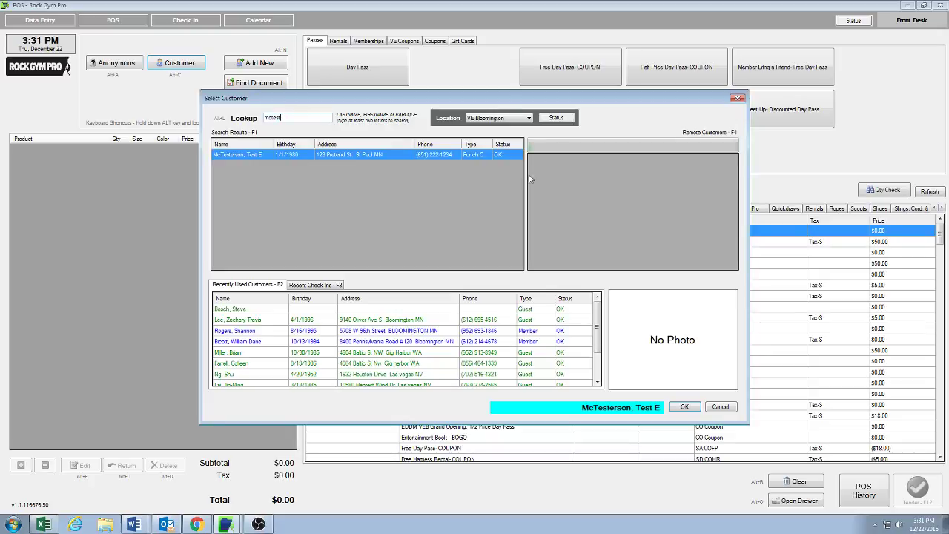
pyautogui.doubleClick(261, 156)
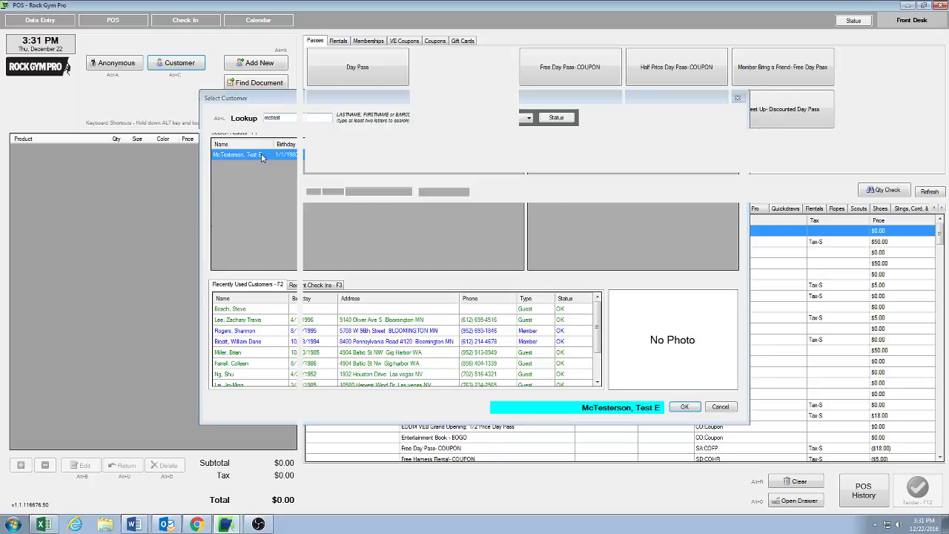
pyautogui.click(371, 41)
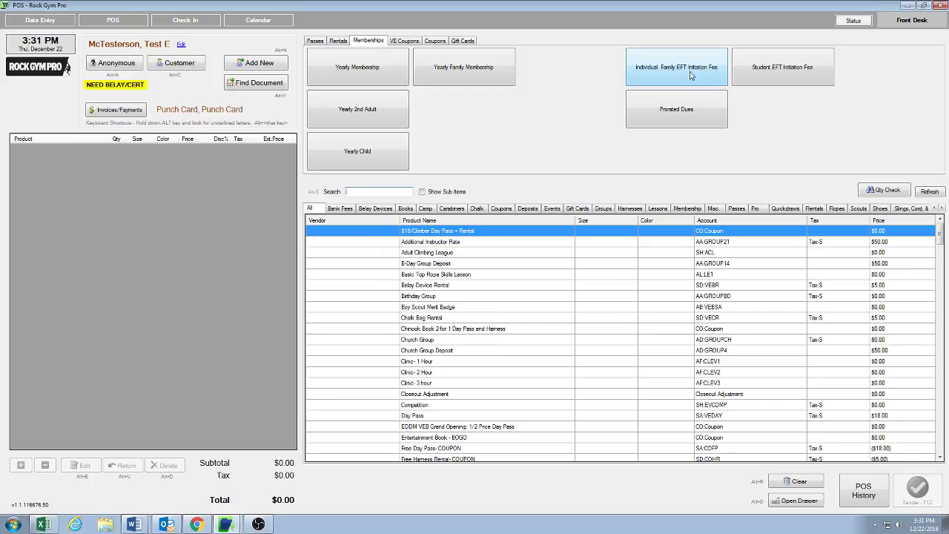
pyautogui.click(690, 75)
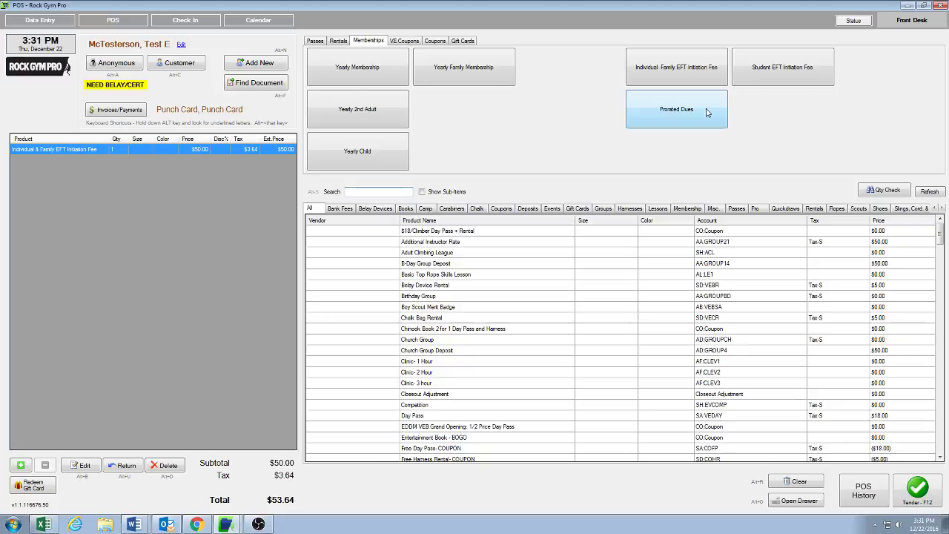
# Add $29.35 Family Monthly EFT 1st Adult prorated dues, attached to the parent from recent customers
pyautogui.click(707, 111)
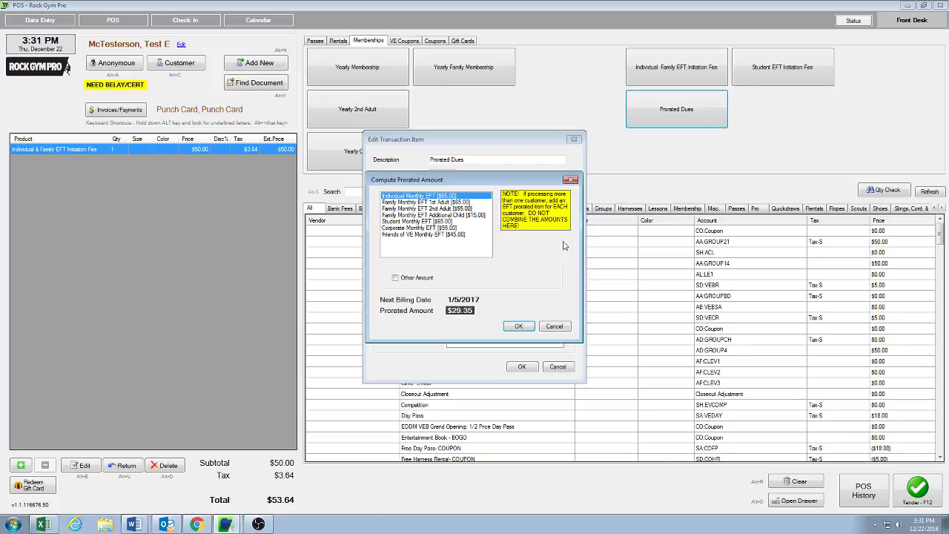
pyautogui.click(417, 203)
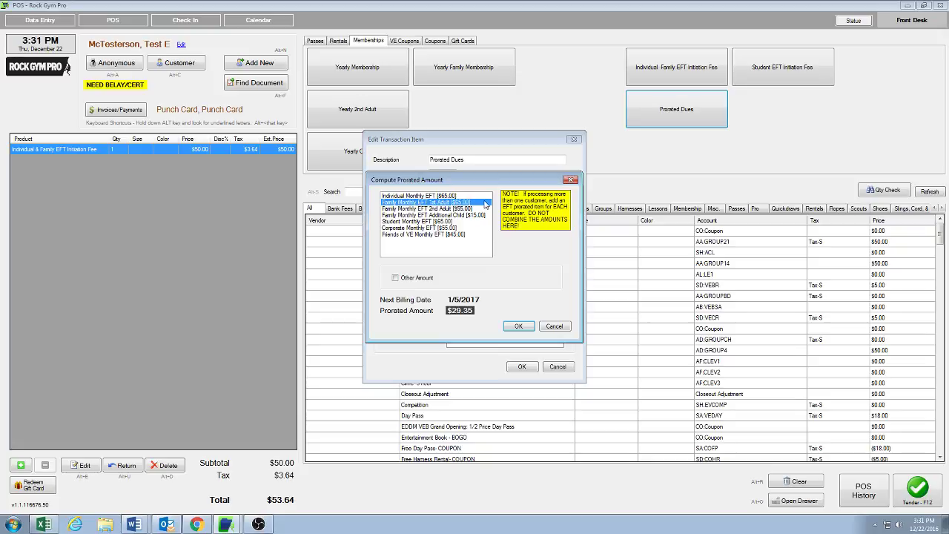
pyautogui.click(519, 326)
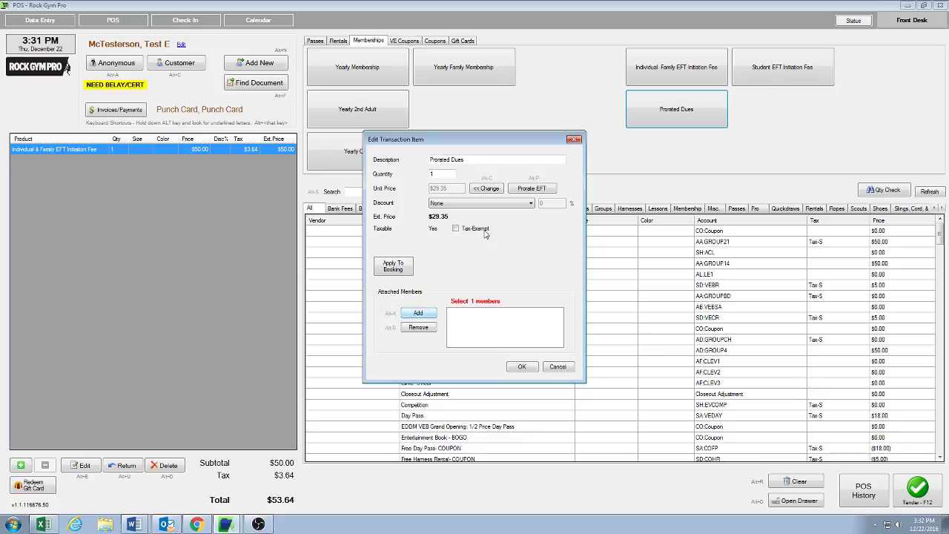
pyautogui.click(420, 313)
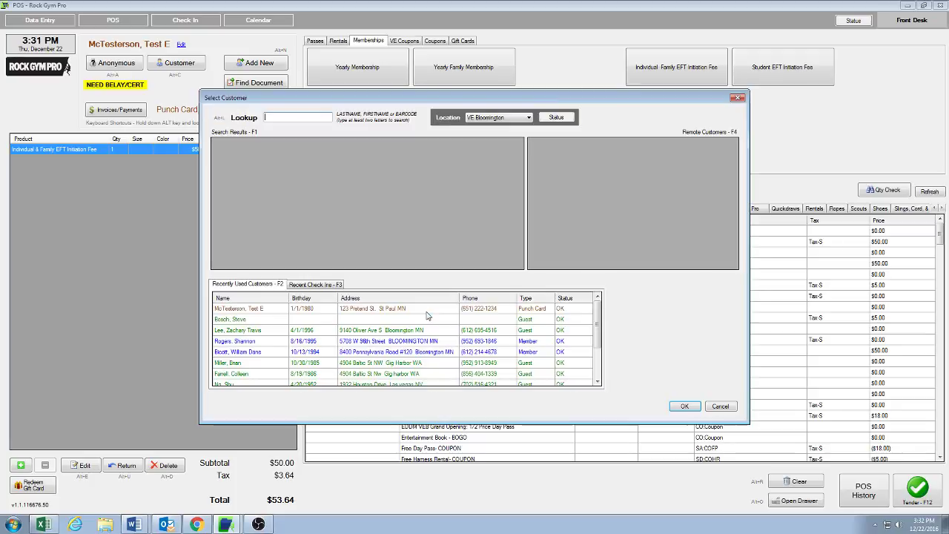
pyautogui.click(274, 310)
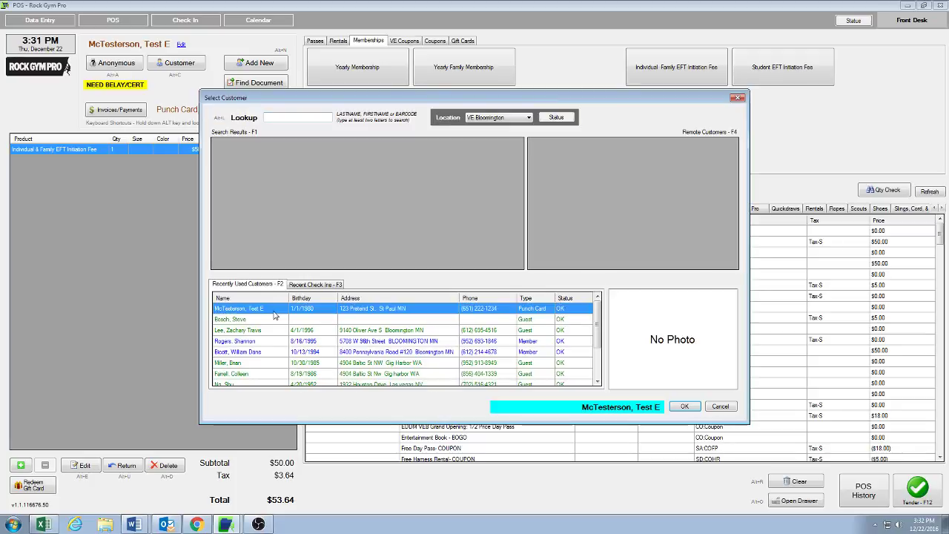
pyautogui.click(680, 406)
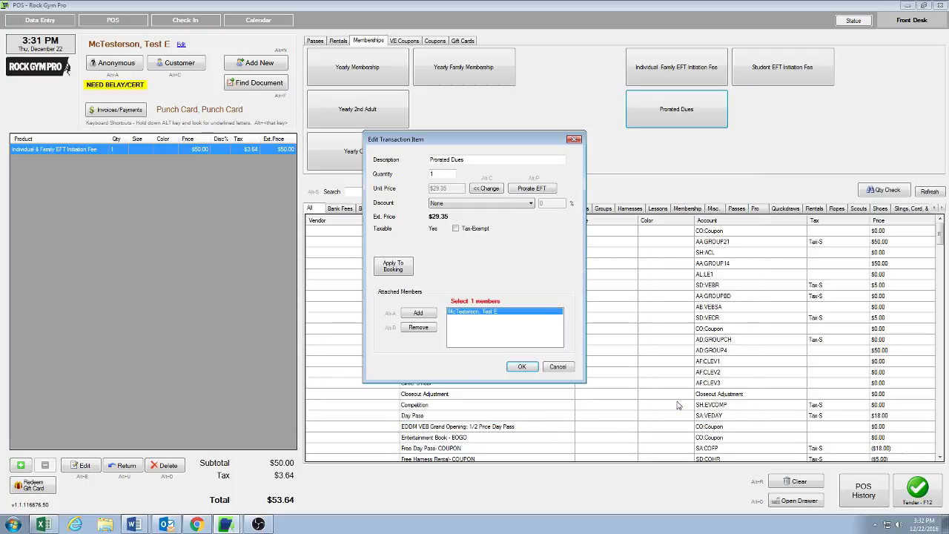
pyautogui.click(522, 366)
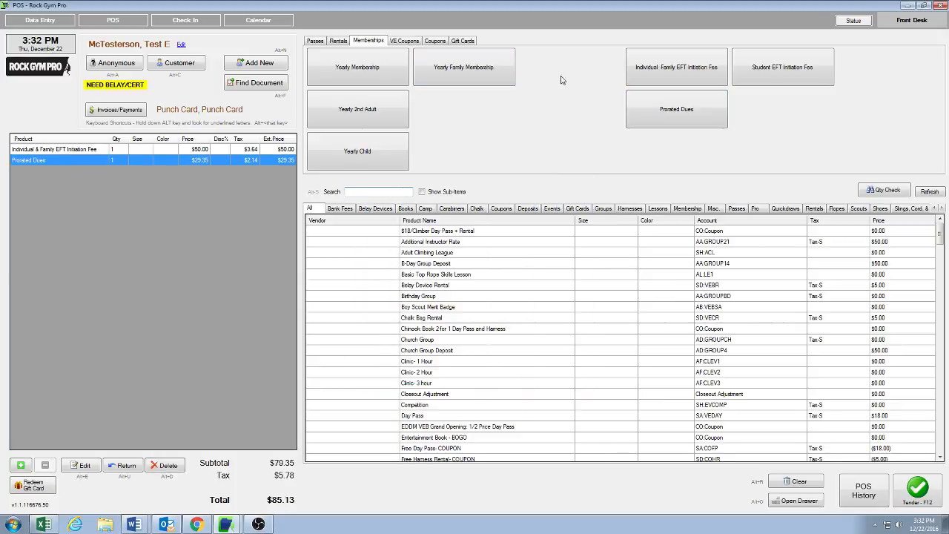
# Add $6.77 Family Monthly EFT Additional Child prorated dues, attached to the child found via 'mctest'
pyautogui.click(699, 117)
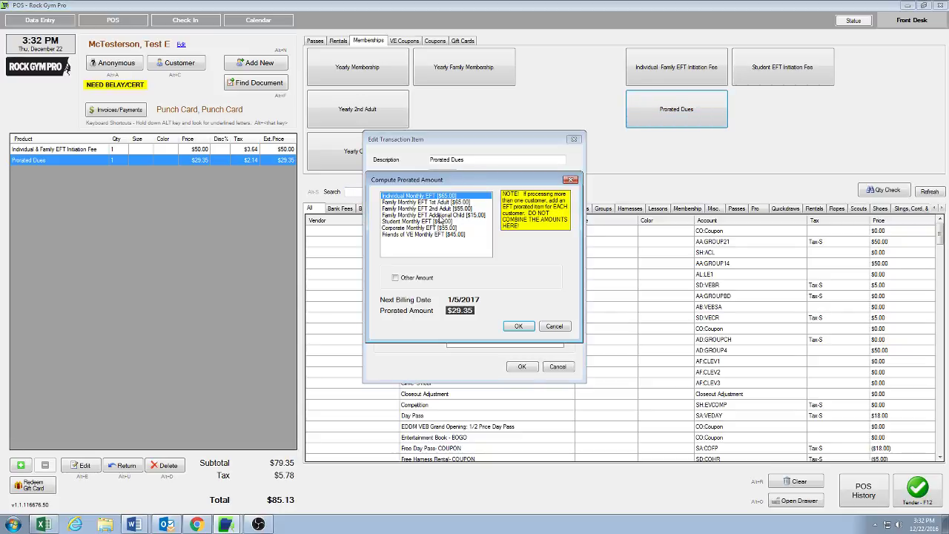
pyautogui.click(442, 215)
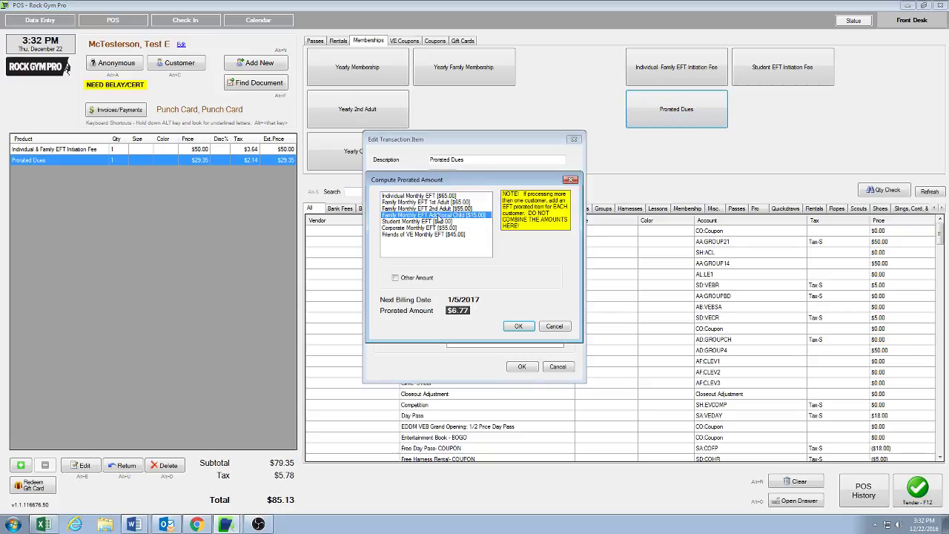
pyautogui.click(519, 326)
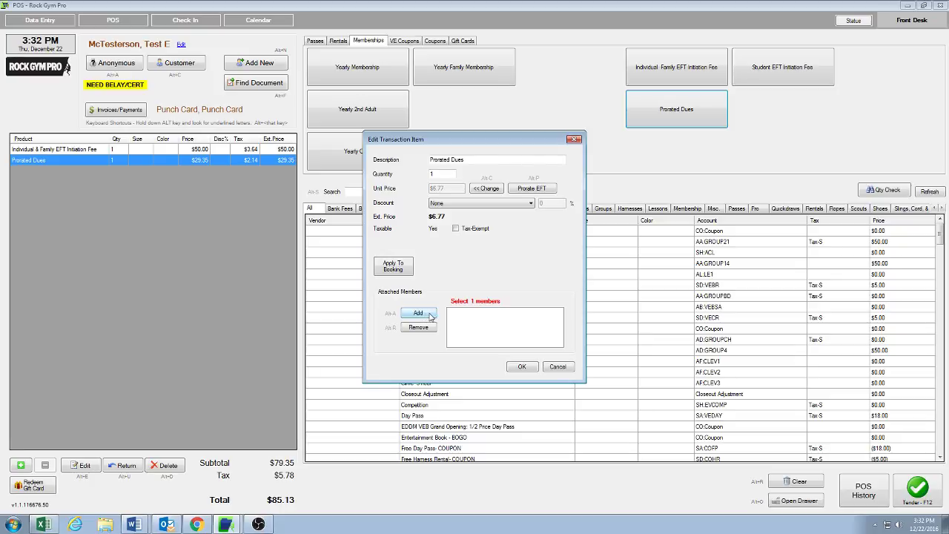
pyautogui.click(417, 313)
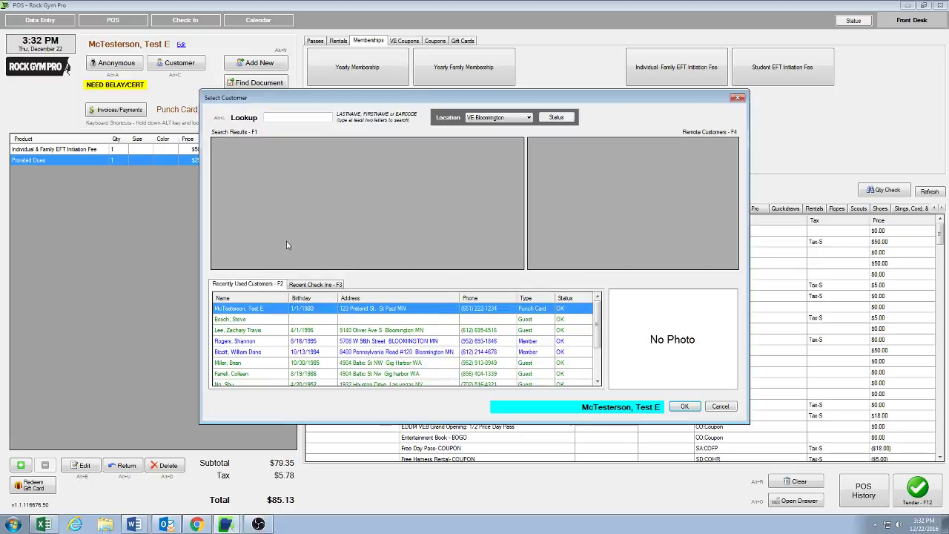
pyautogui.click(280, 116)
pyautogui.write('mctest')
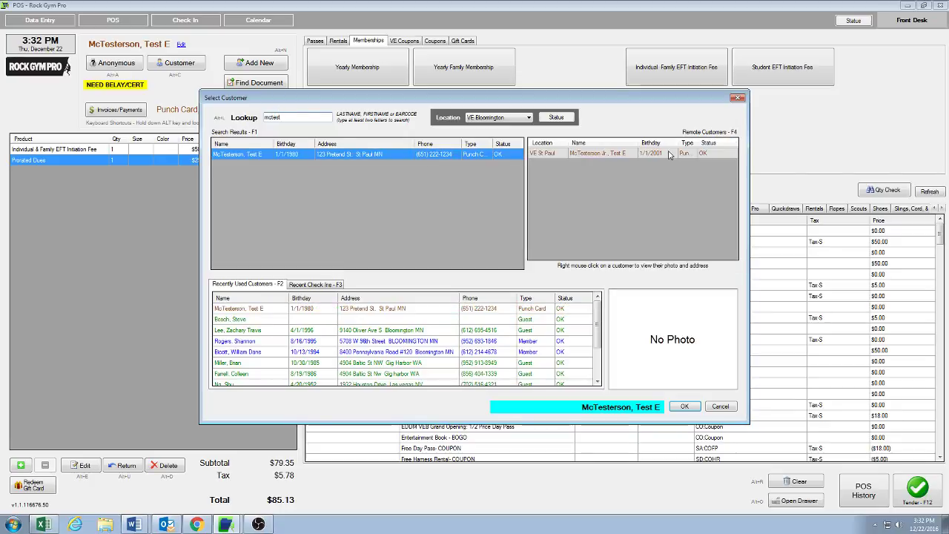
pyautogui.click(669, 154)
pyautogui.click(684, 407)
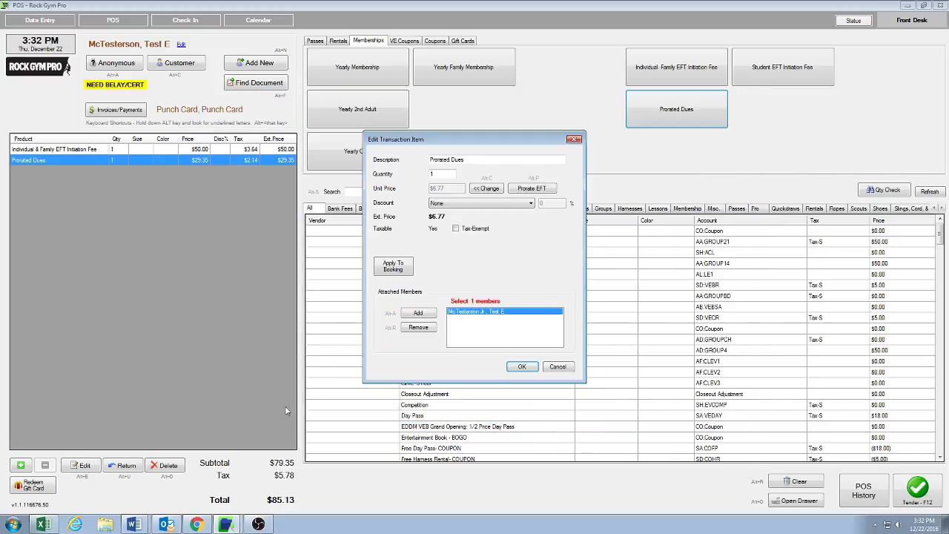
pyautogui.click(522, 367)
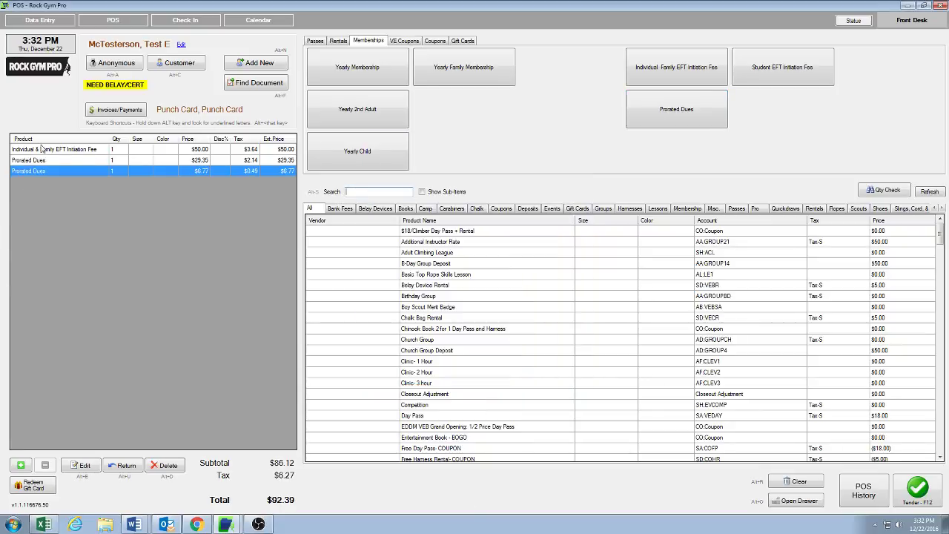
# Review the initiation fee and both Prorated Dues cart lines, then return to Data Entry
pyautogui.click(150, 151)
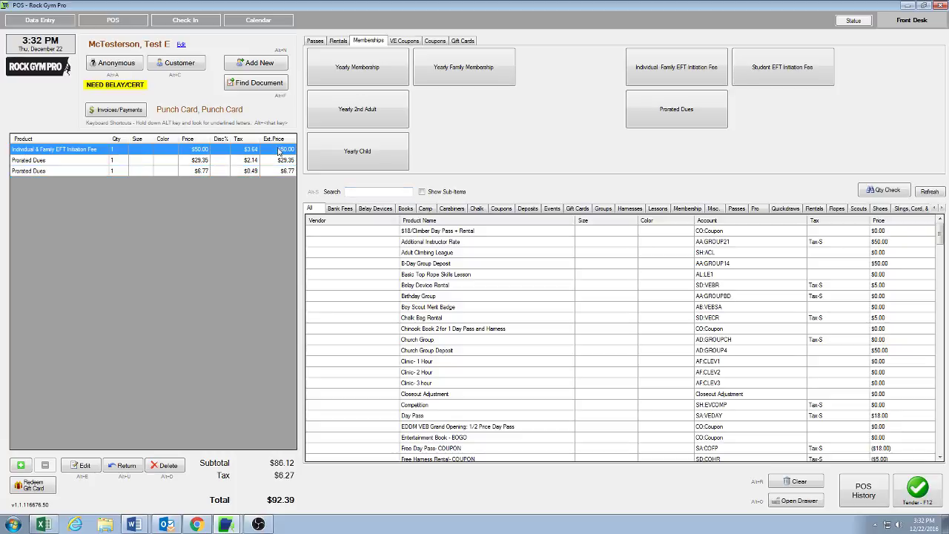
pyautogui.click(95, 161)
pyautogui.click(84, 173)
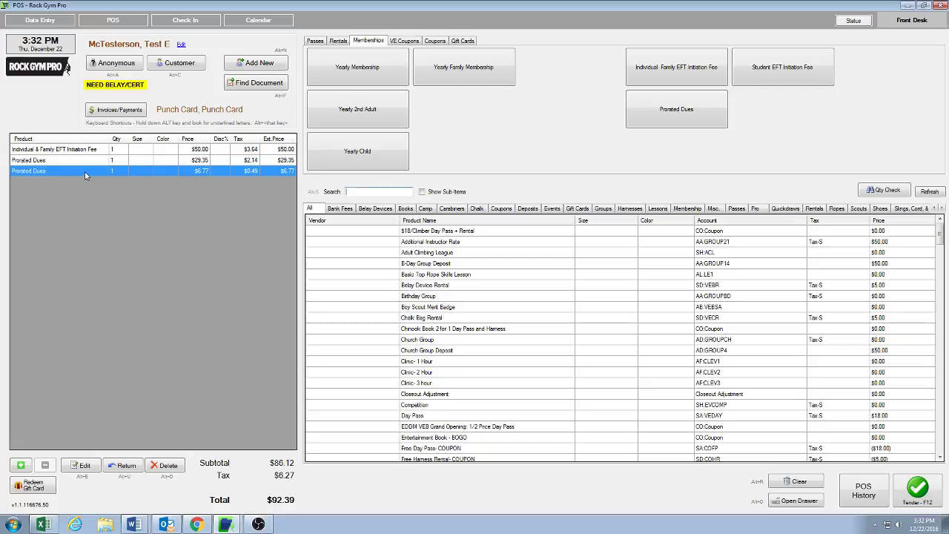
pyautogui.click(85, 160)
pyautogui.click(84, 170)
pyautogui.click(90, 161)
pyautogui.click(90, 171)
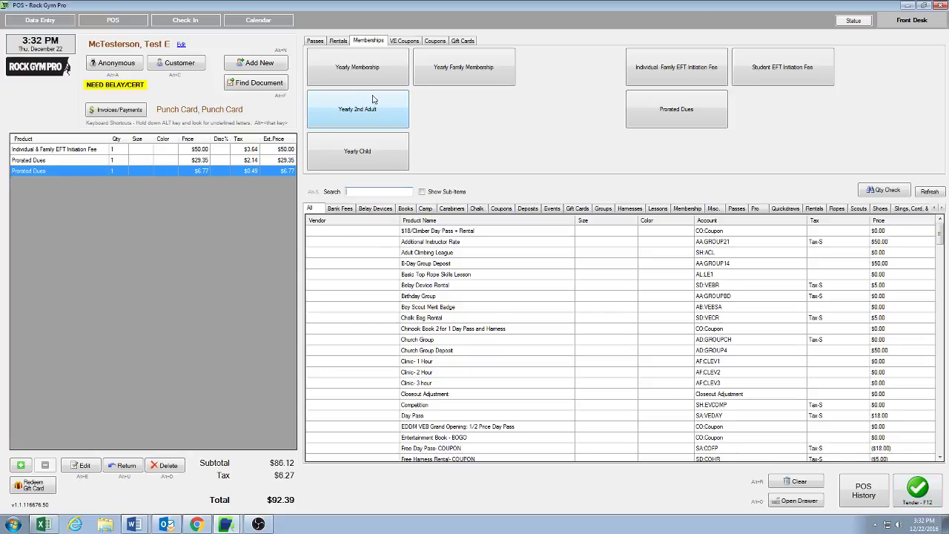
pyautogui.click(39, 20)
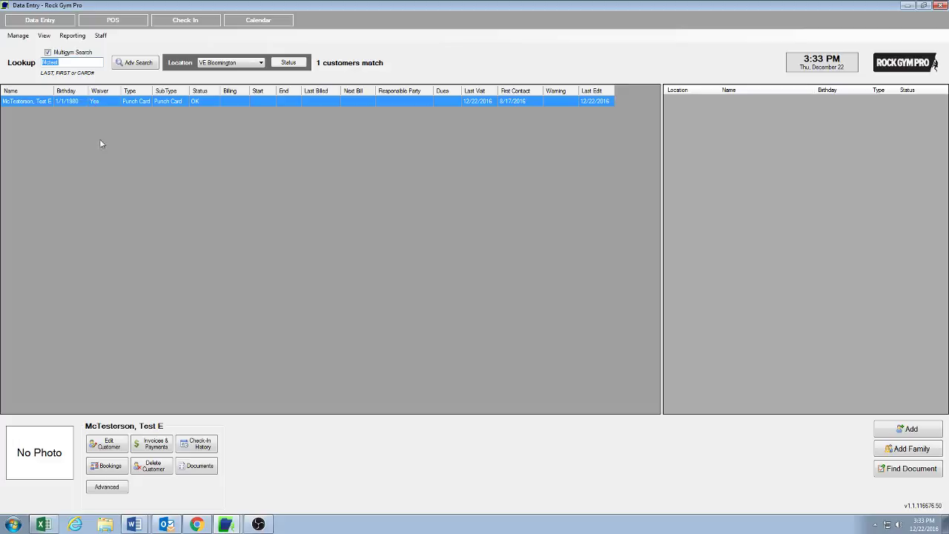
# Change the parent's type to Member, enter their ID card number, and set subtype to Monthly
pyautogui.click(102, 443)
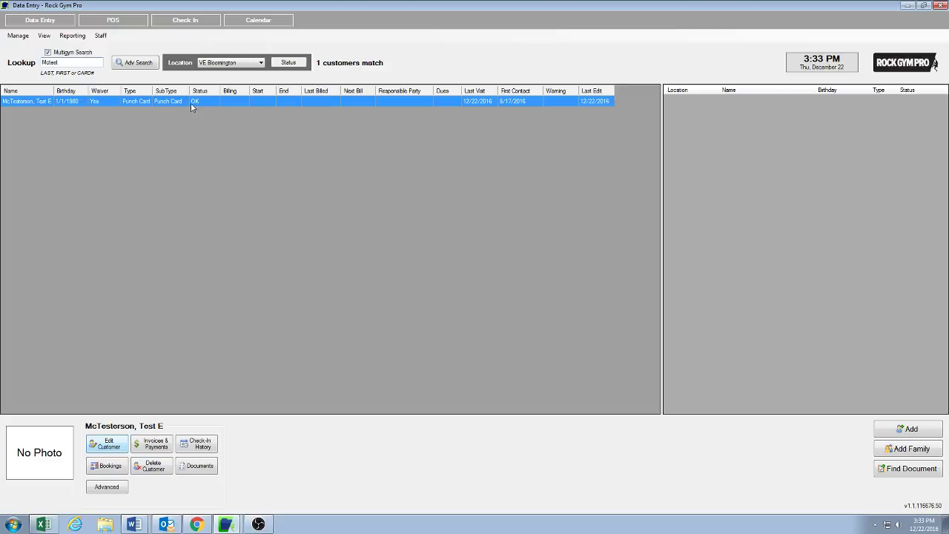
pyautogui.doubleClick(141, 104)
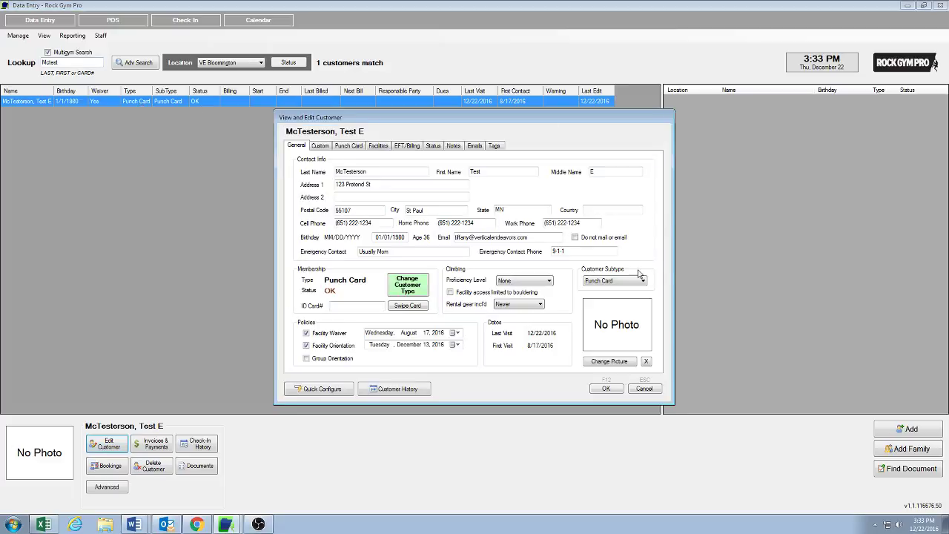
pyautogui.click(420, 291)
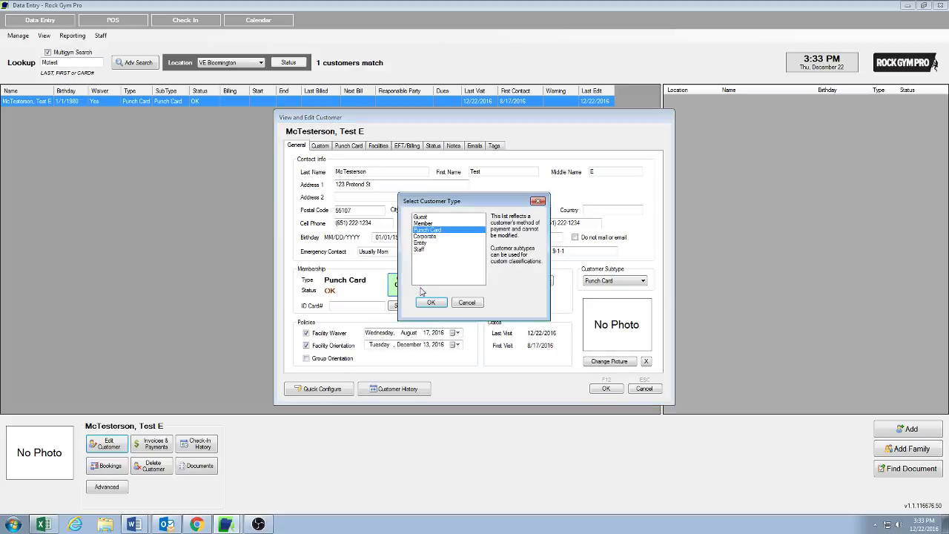
pyautogui.click(424, 224)
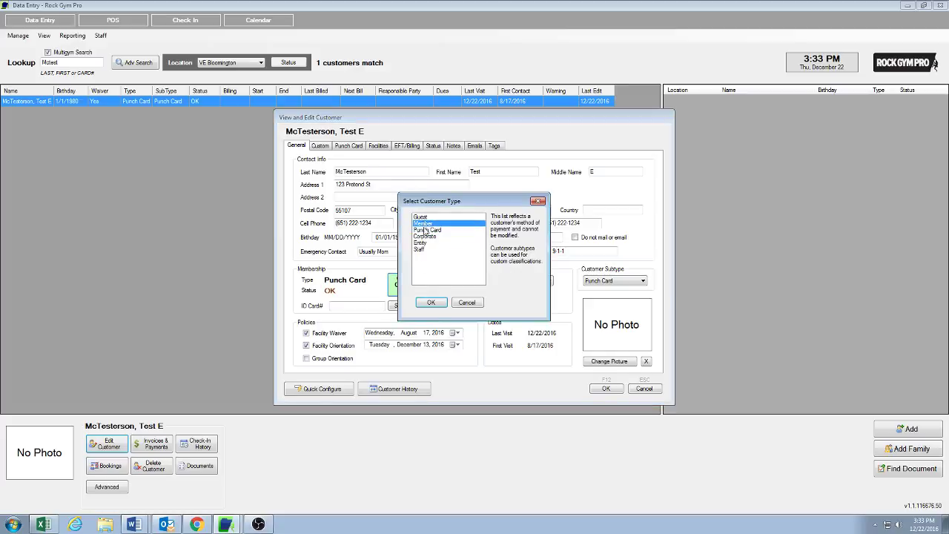
pyautogui.click(433, 303)
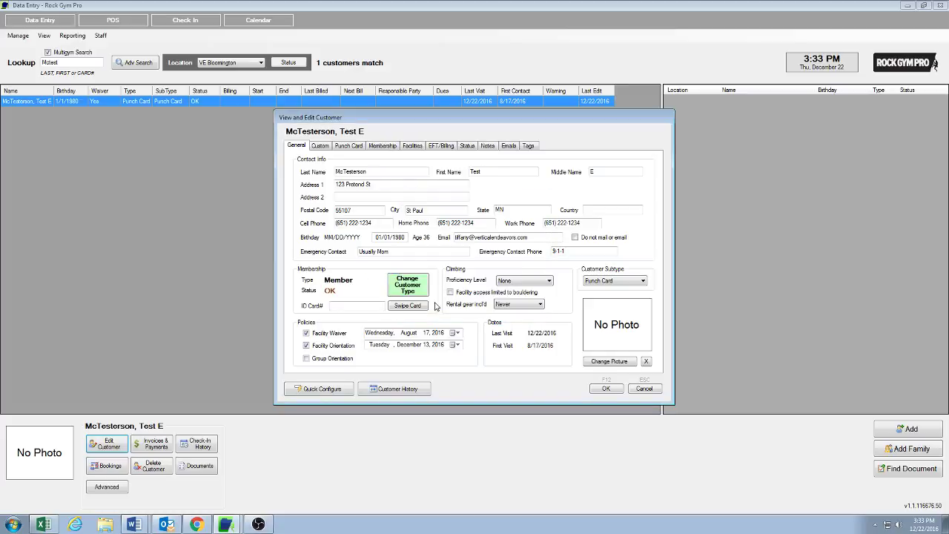
pyautogui.click(344, 304)
pyautogui.write('########')
pyautogui.click(642, 281)
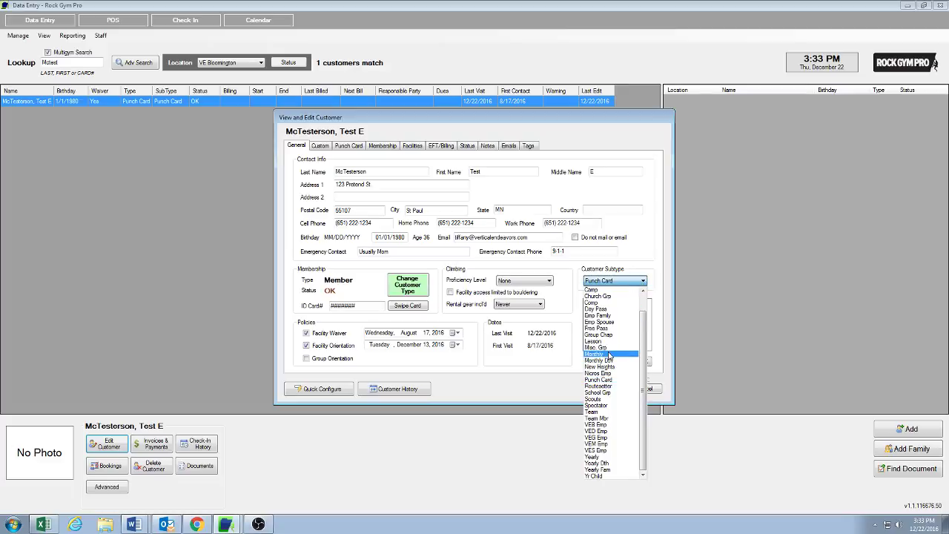
pyautogui.click(610, 355)
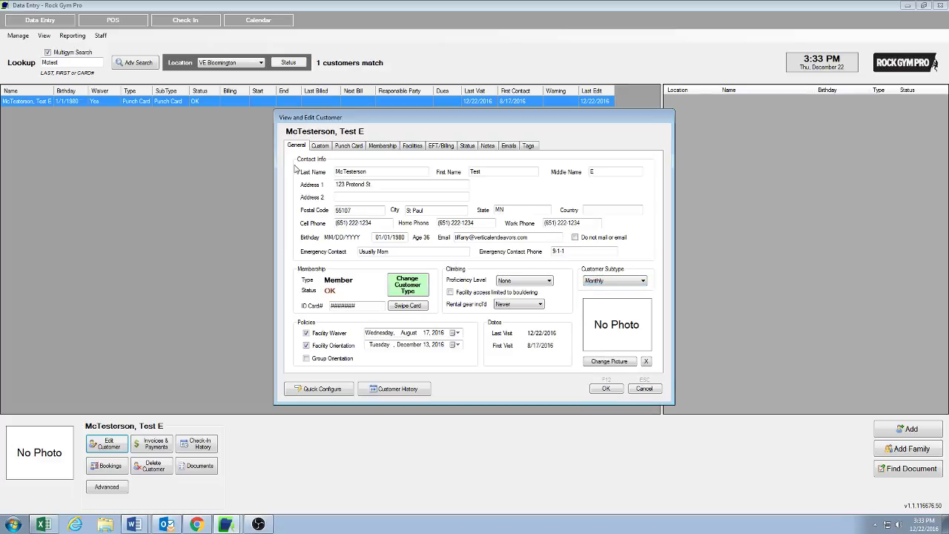
pyautogui.click(385, 147)
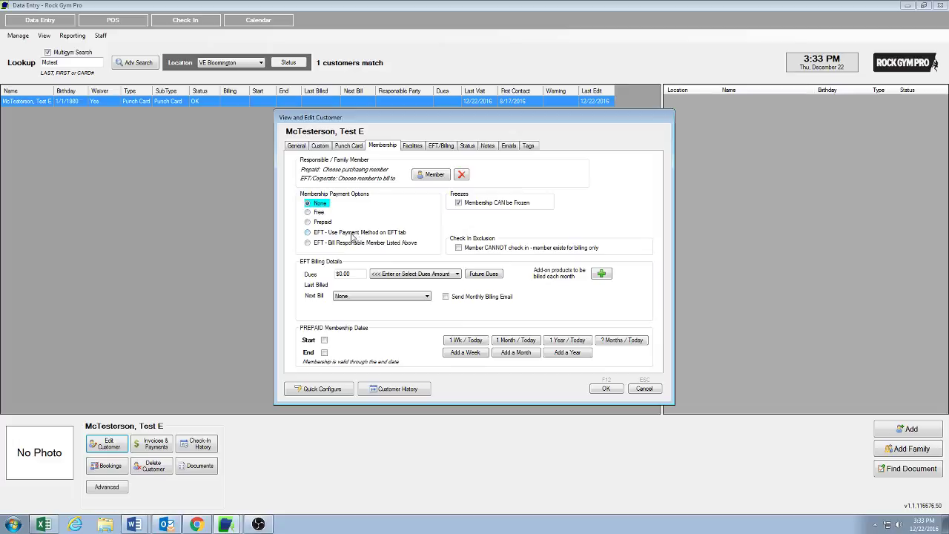
# Bill the parent's own EFT at Family Monthly EFT 1st Adult, next bill 05 January 2017, with monthly emails
pyautogui.click(308, 232)
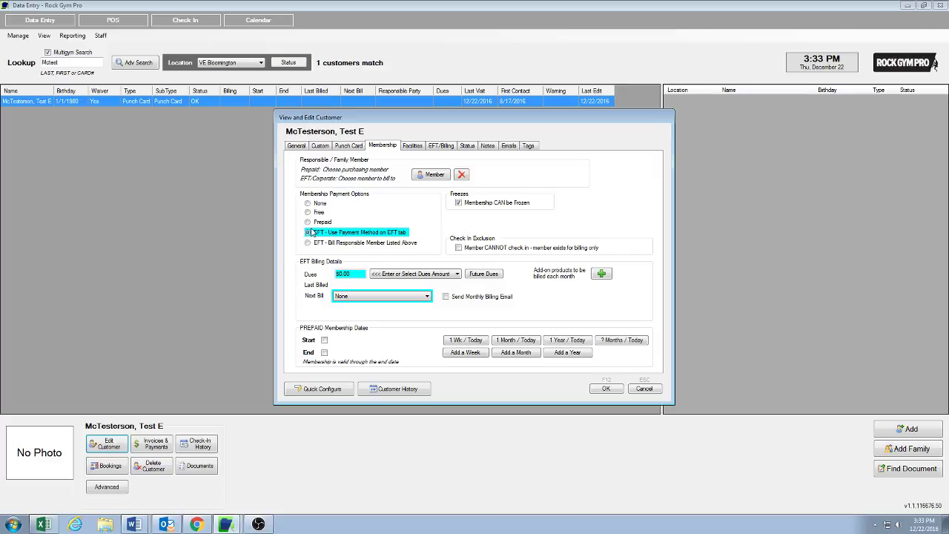
pyautogui.click(450, 274)
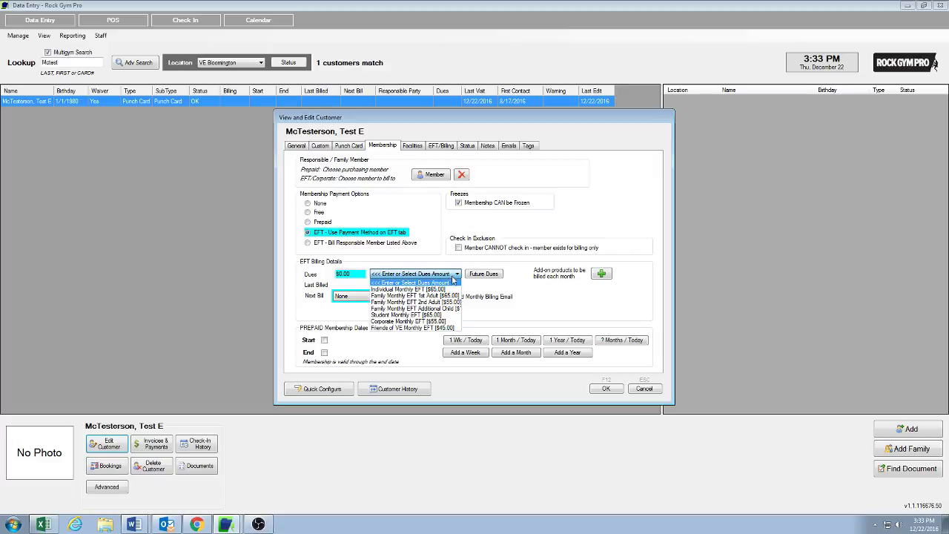
pyautogui.click(455, 296)
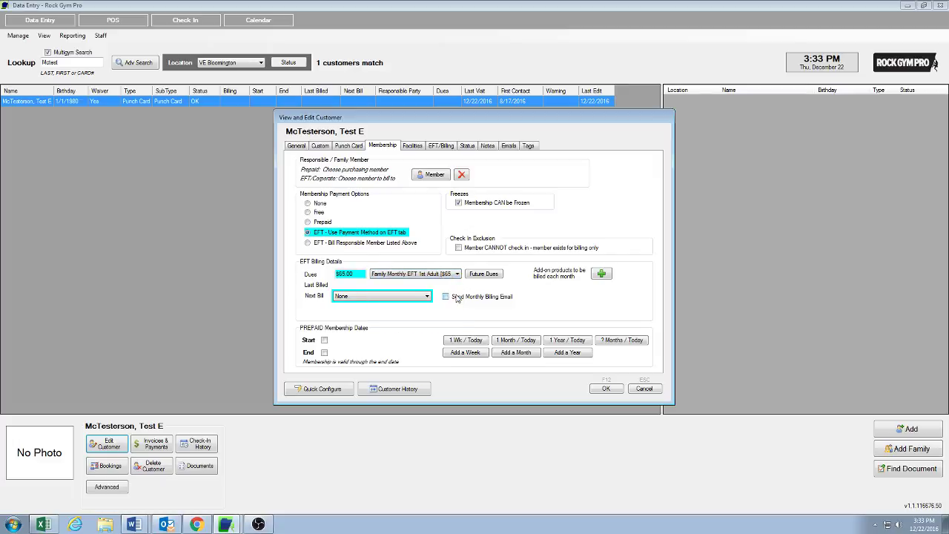
pyautogui.click(427, 297)
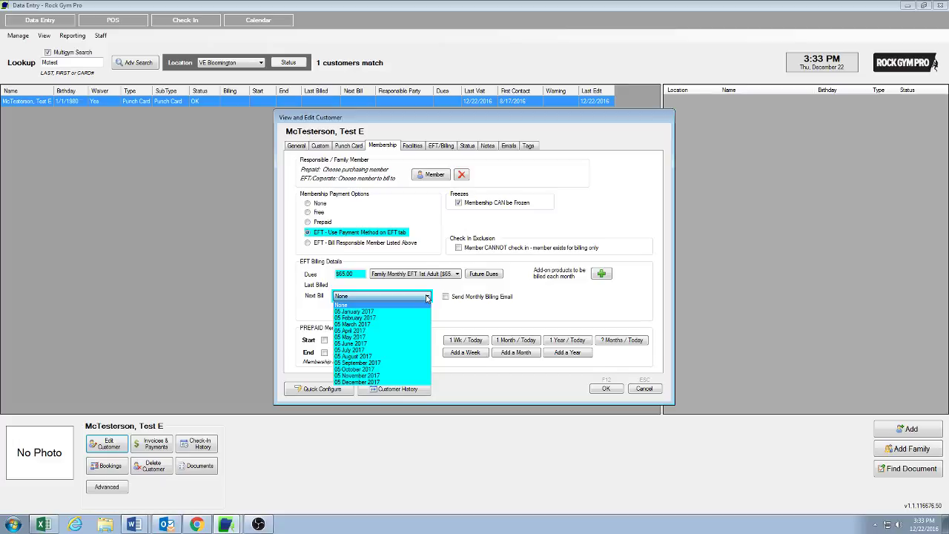
pyautogui.click(375, 311)
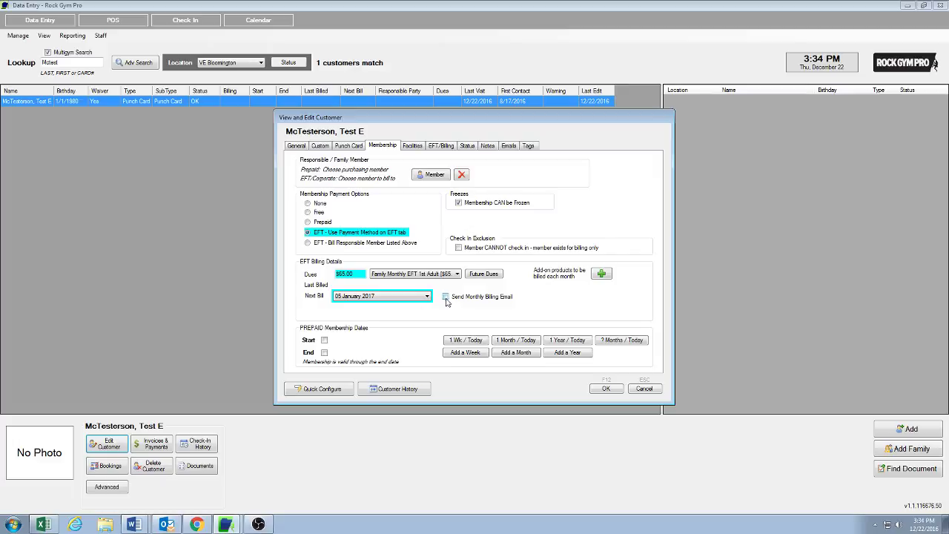
pyautogui.click(446, 298)
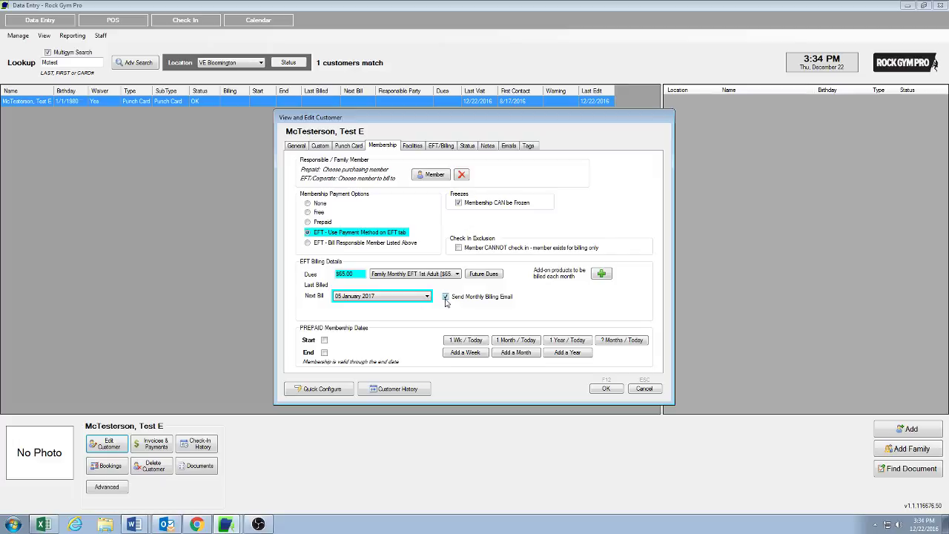
# Glance at the parent's General details, then bring up the EFT/Billing payment details
pyautogui.click(295, 146)
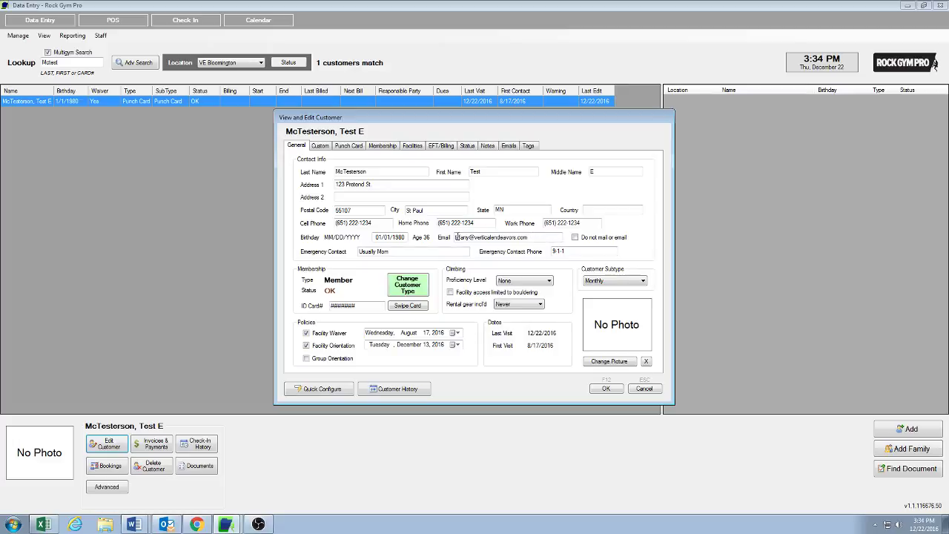
pyautogui.click(397, 147)
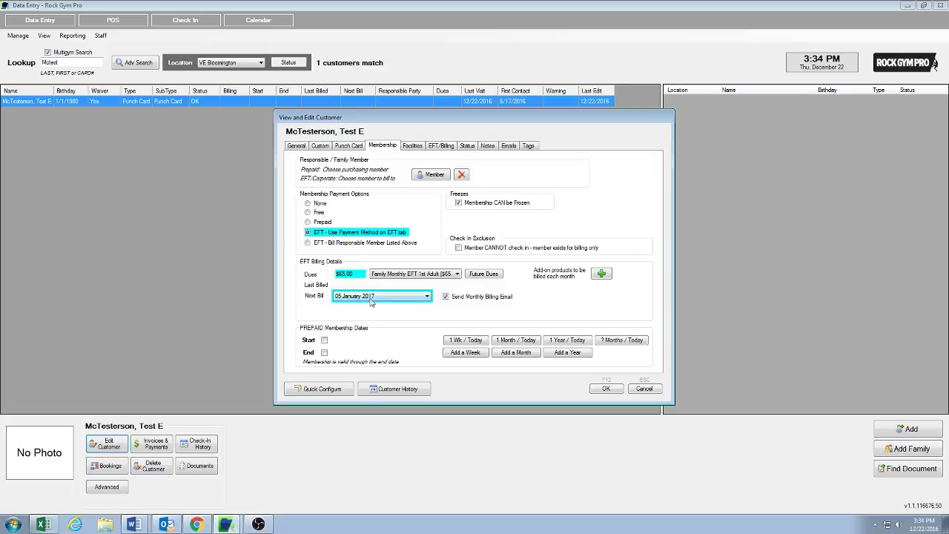
pyautogui.click(447, 148)
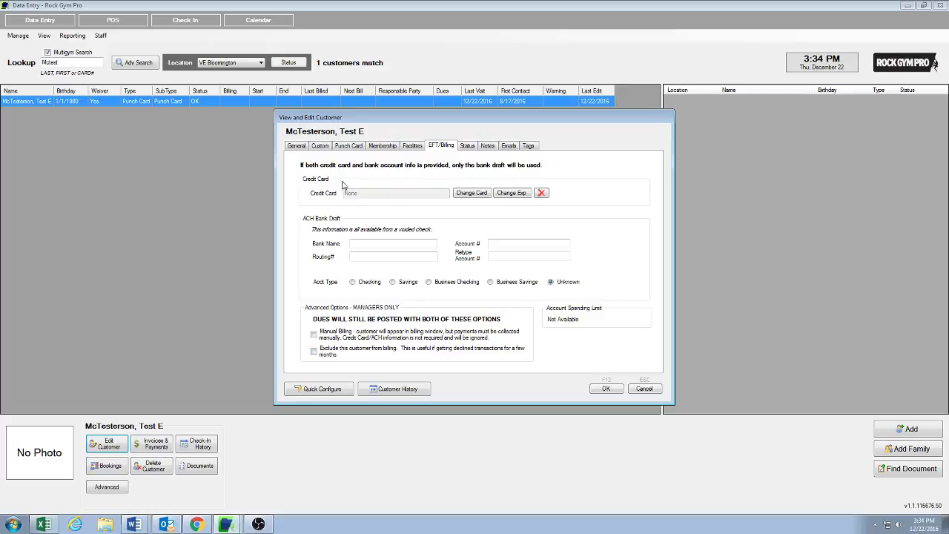
# Try saving a credit card number with expiry year 2017; cancel after the check-digit rejection
pyautogui.click(481, 195)
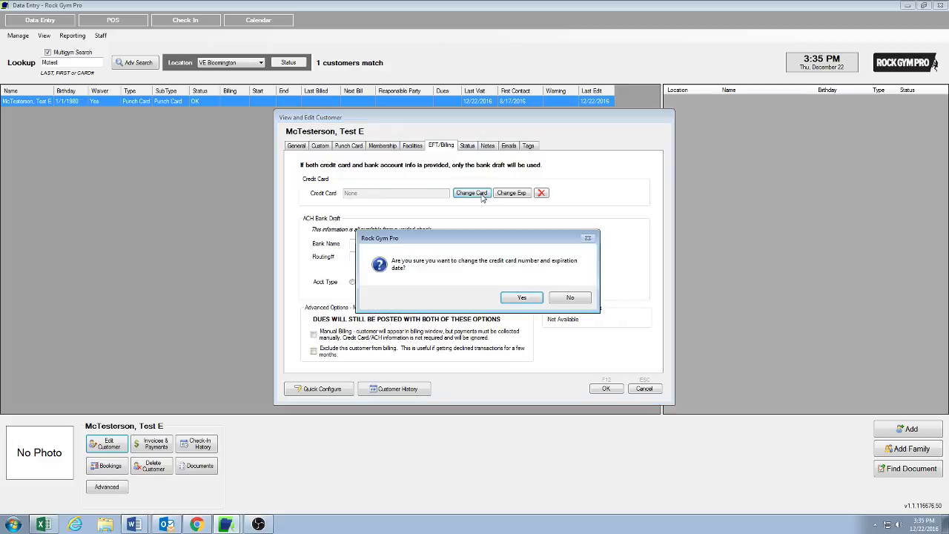
pyautogui.click(522, 297)
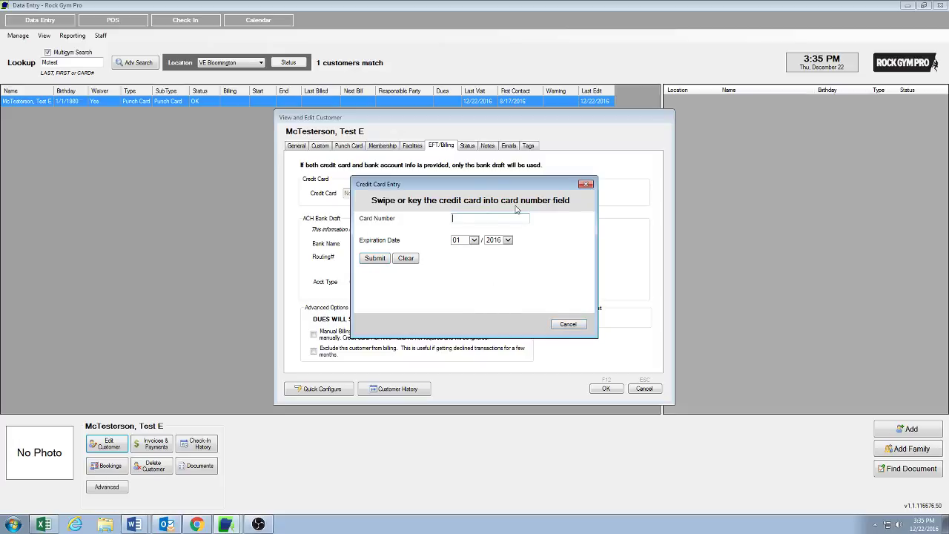
pyautogui.write('444')
pyautogui.write('61234')
pyautogui.write('55557777')
pyautogui.click(508, 239)
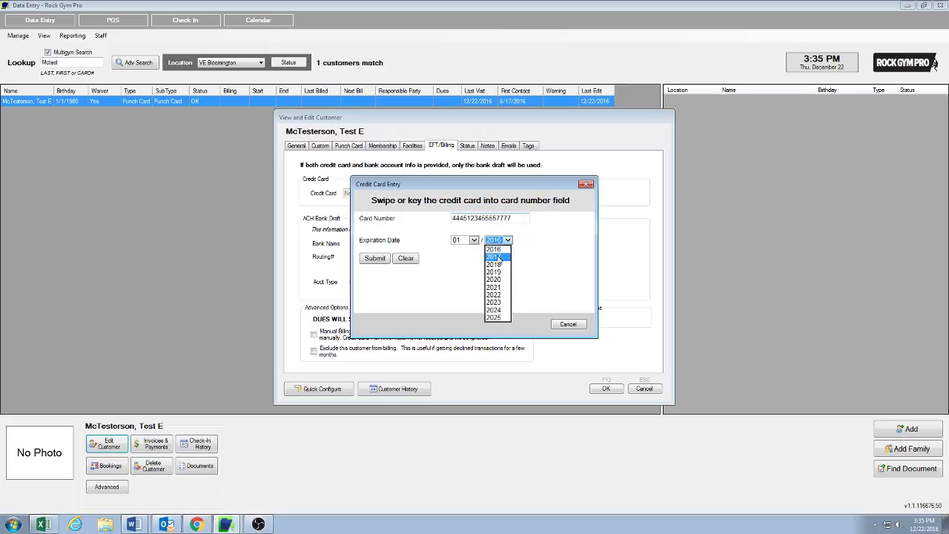
pyautogui.click(497, 256)
pyautogui.click(374, 259)
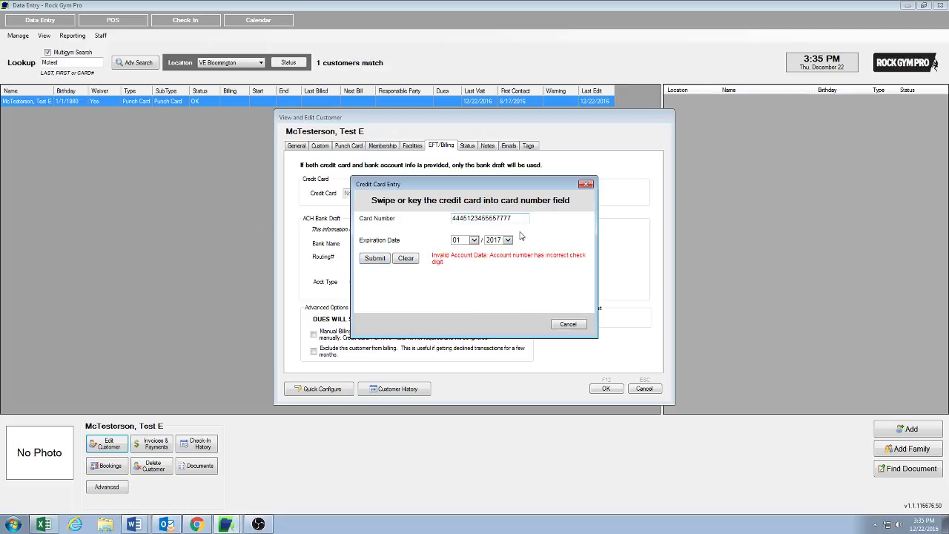
pyautogui.click(568, 326)
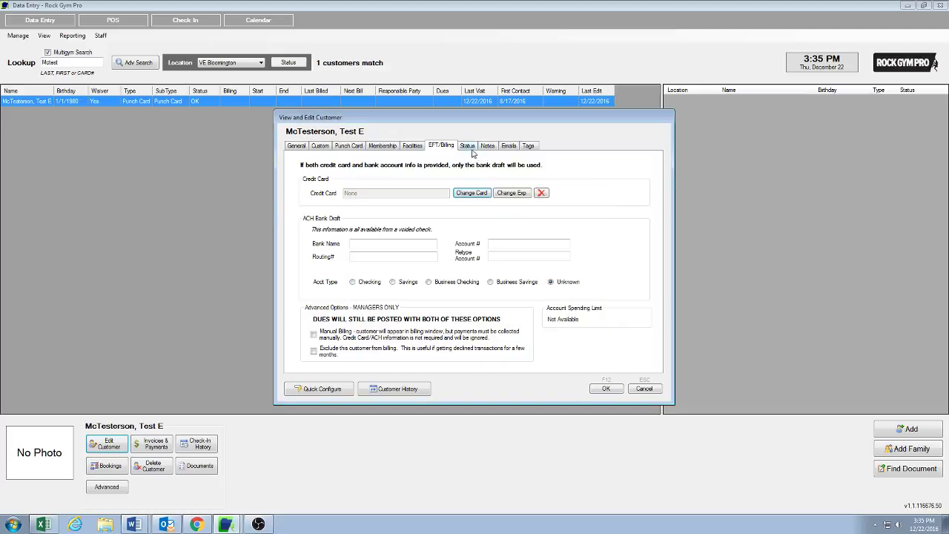
# Check the parent's Status, cancel out of the record unsaved, and start a new customer lookup
pyautogui.click(467, 146)
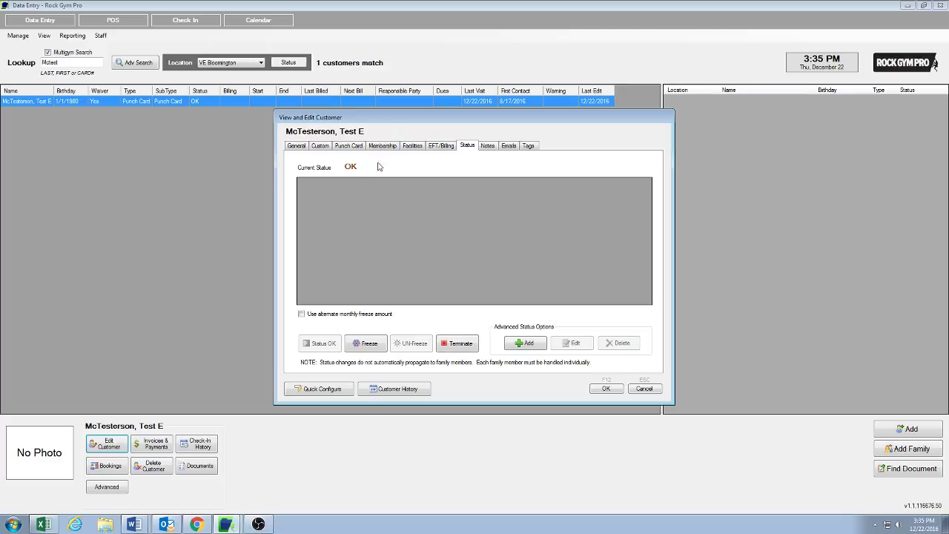
pyautogui.click(298, 146)
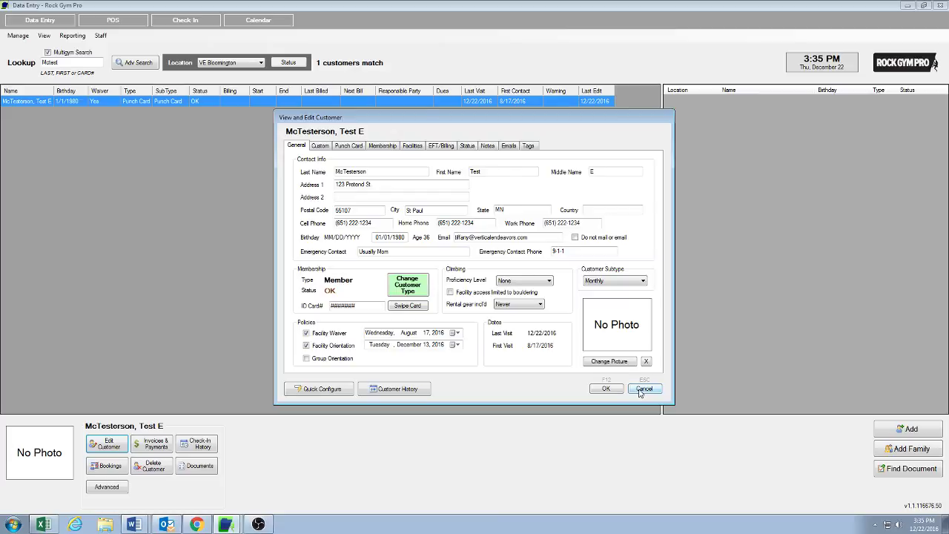
pyautogui.click(639, 390)
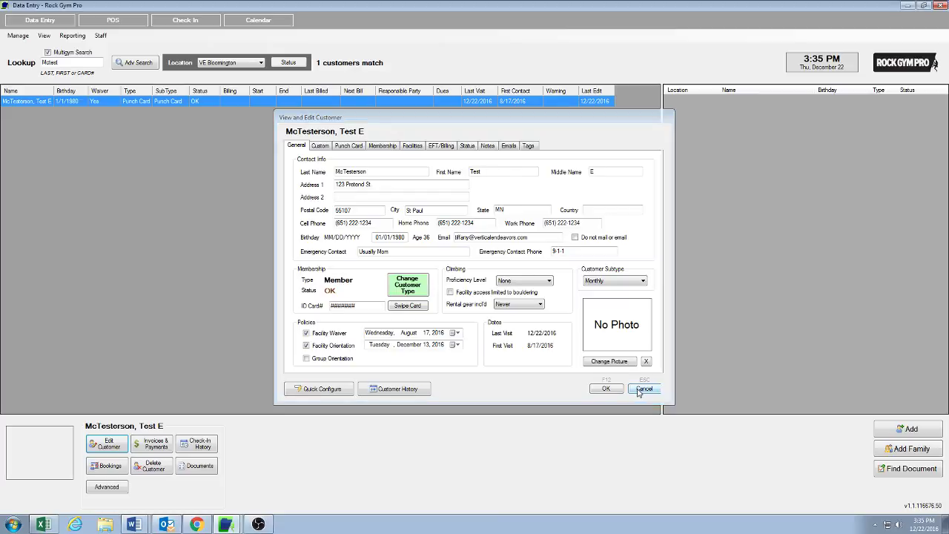
pyautogui.click(71, 62)
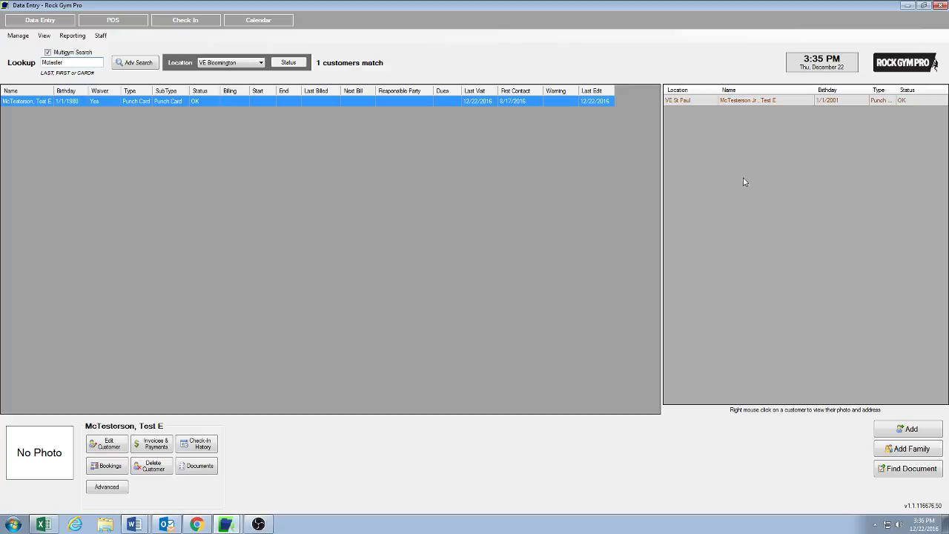
# Open the related child's record at VE St Paul and transfer it to VE Bloomington with the staff PIN
pyautogui.doubleClick(775, 102)
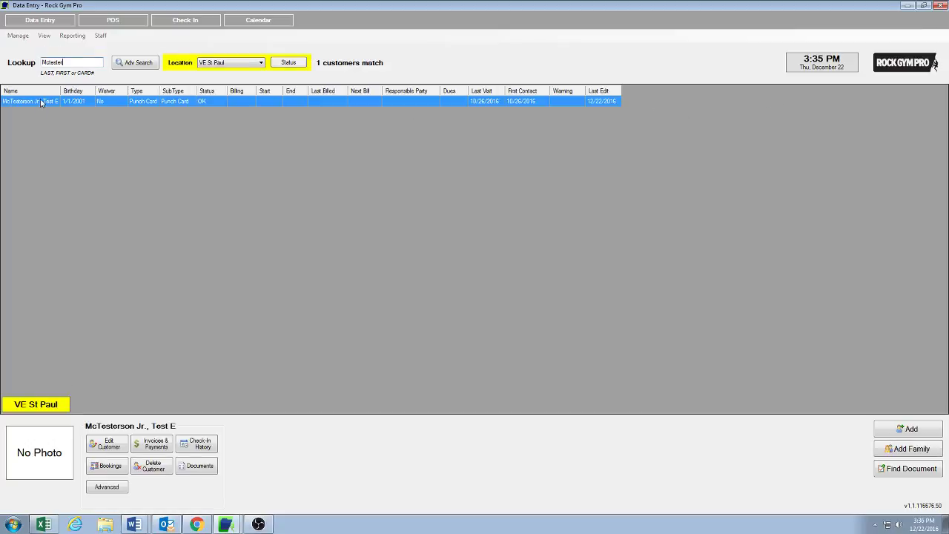
pyautogui.click(118, 488)
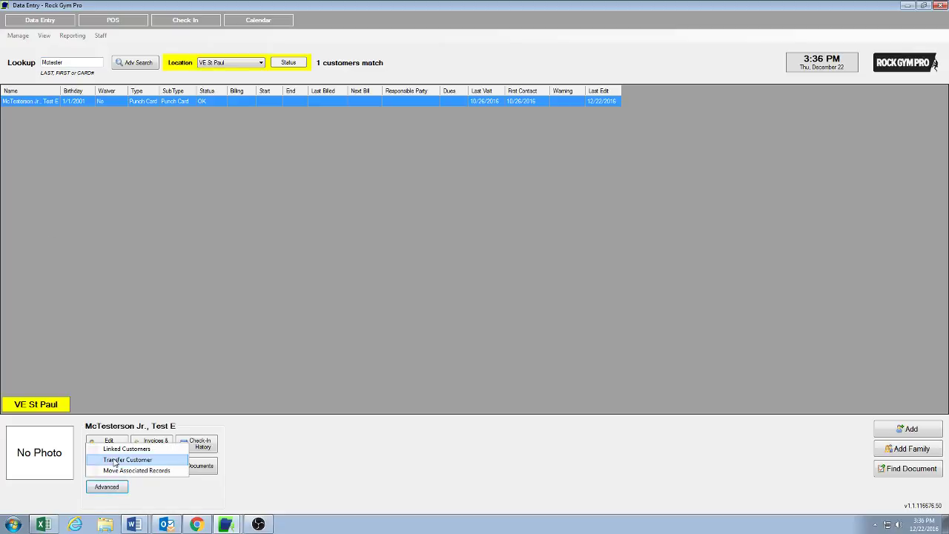
pyautogui.click(113, 462)
pyautogui.write('1')
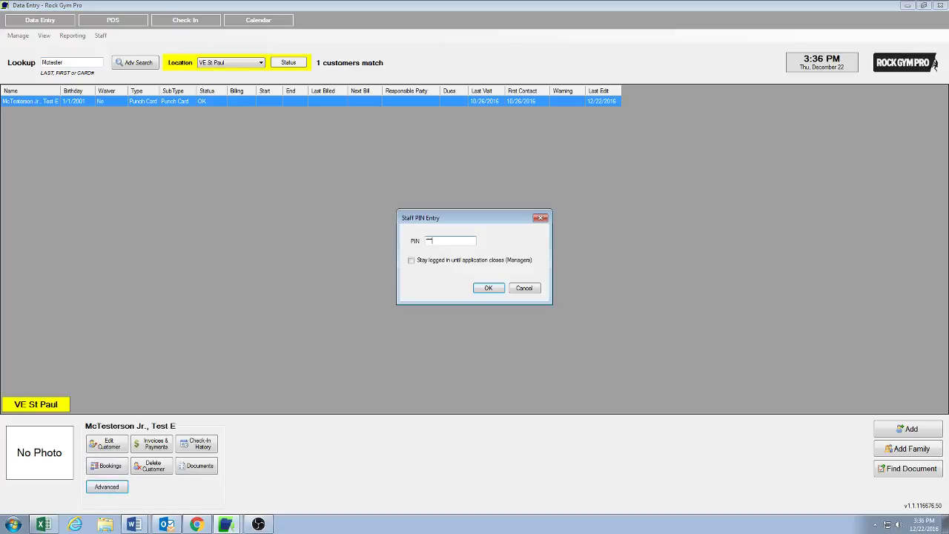
pyautogui.press('Return')
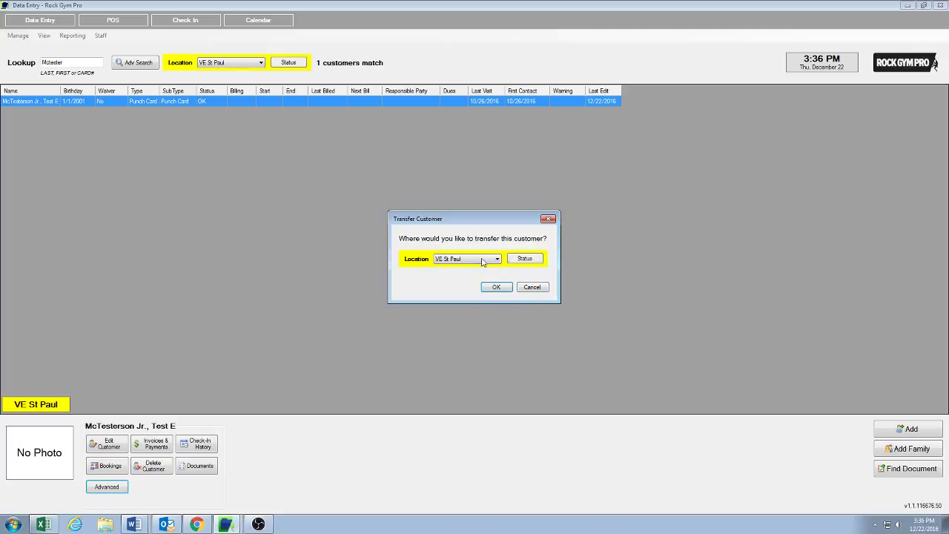
pyautogui.click(468, 258)
pyautogui.click(459, 271)
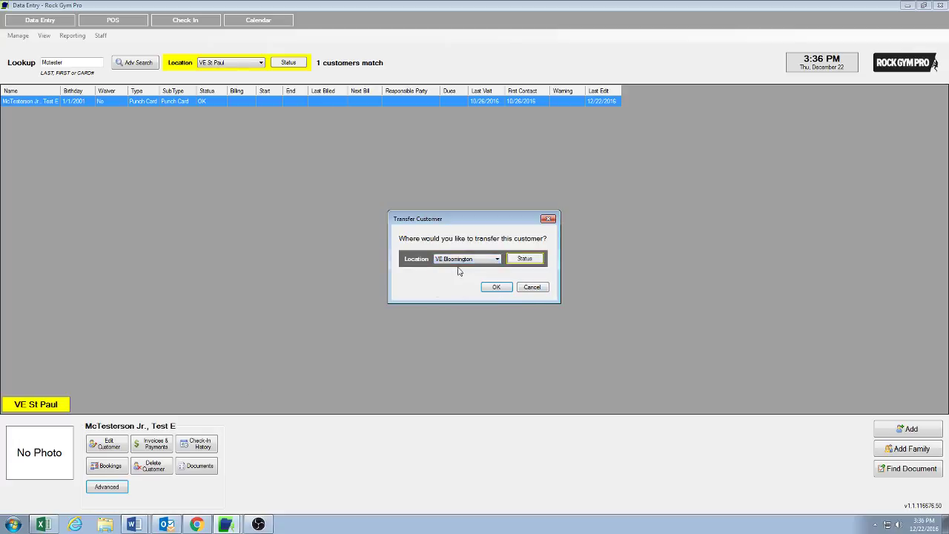
pyautogui.click(496, 288)
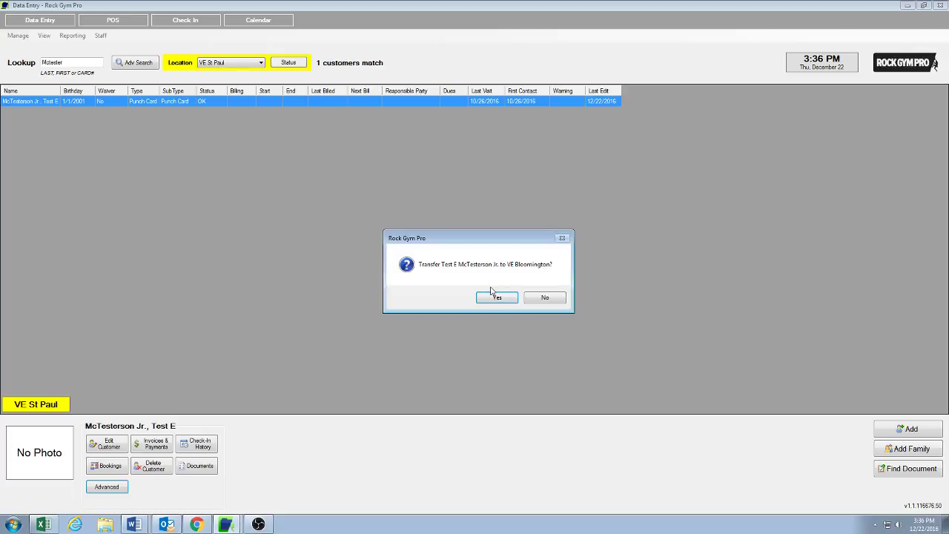
pyautogui.click(498, 298)
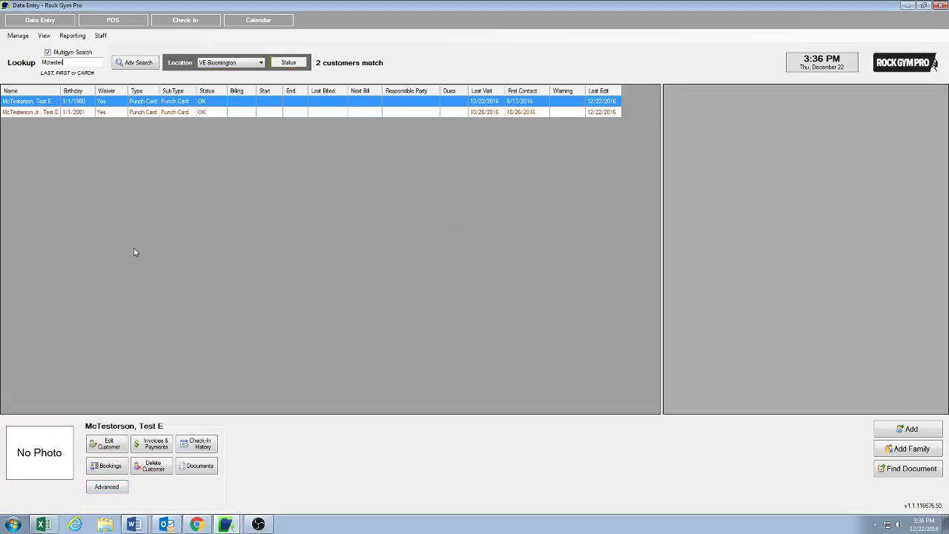
# Change the child's type to Member, enter their card ID number, and set subtype to Monthly
pyautogui.doubleClick(54, 113)
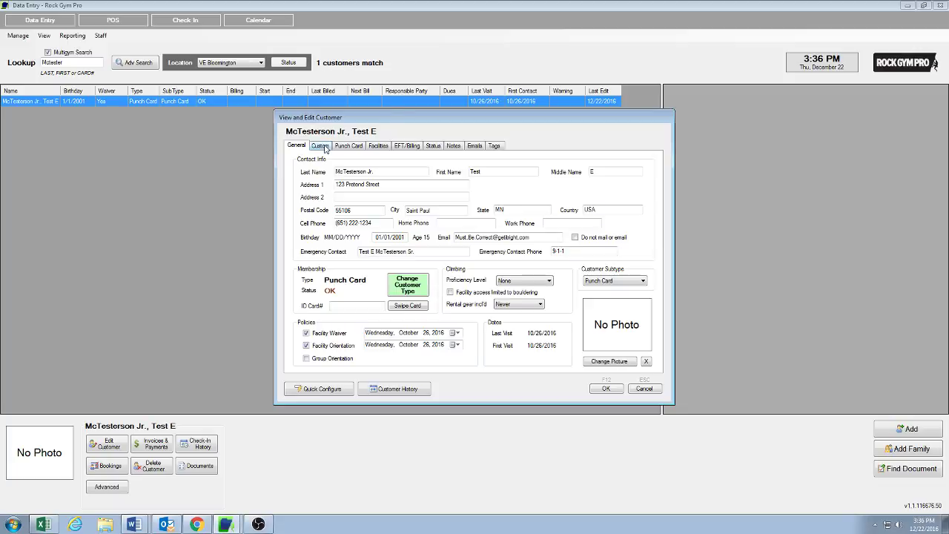
pyautogui.click(407, 285)
pyautogui.click(424, 223)
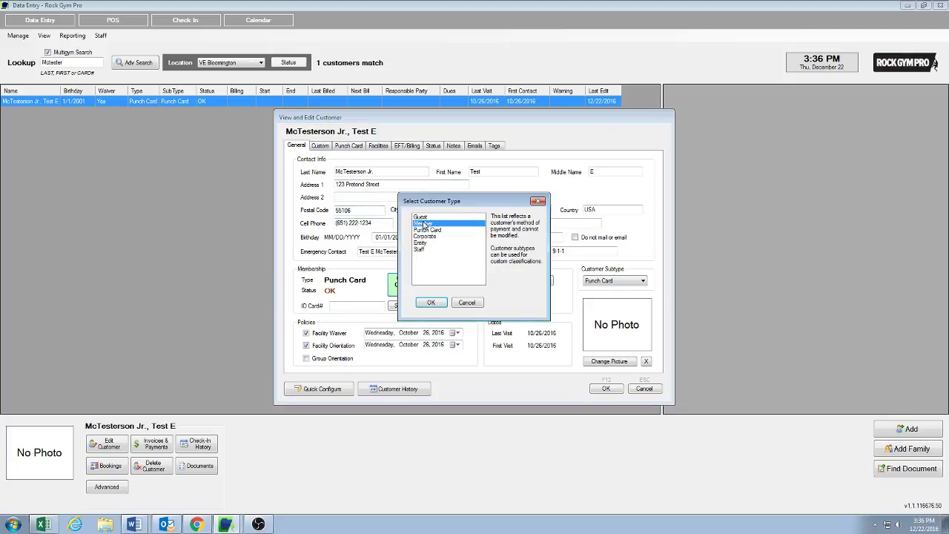
pyautogui.click(431, 303)
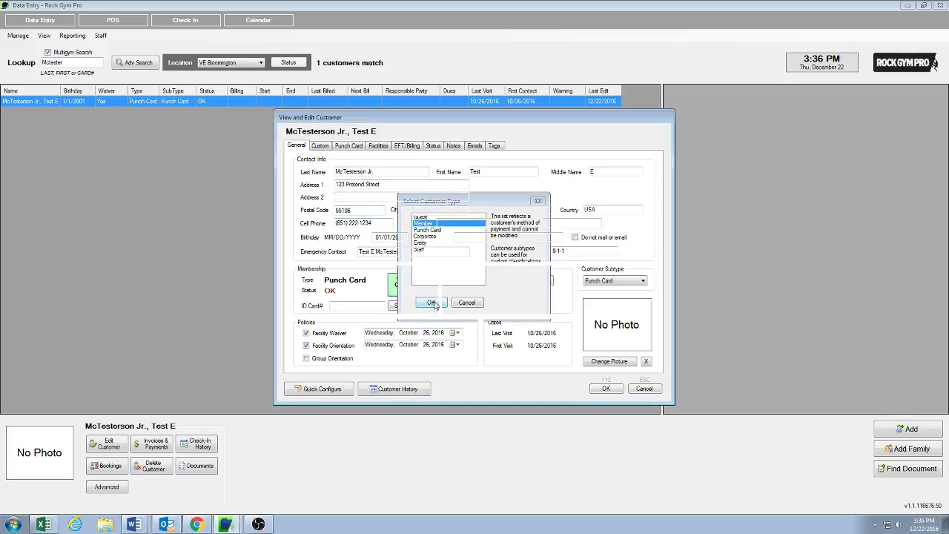
pyautogui.click(351, 307)
pyautogui.write('######')
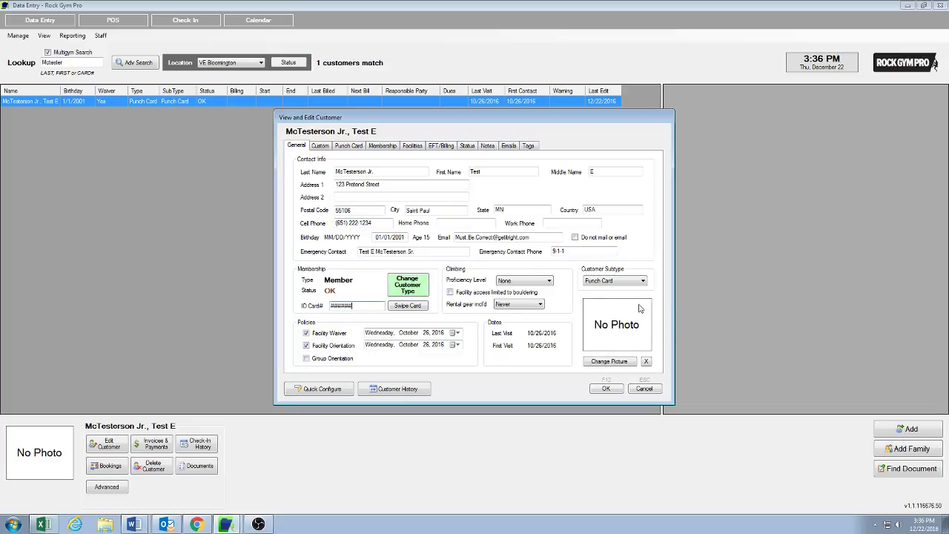
pyautogui.click(614, 281)
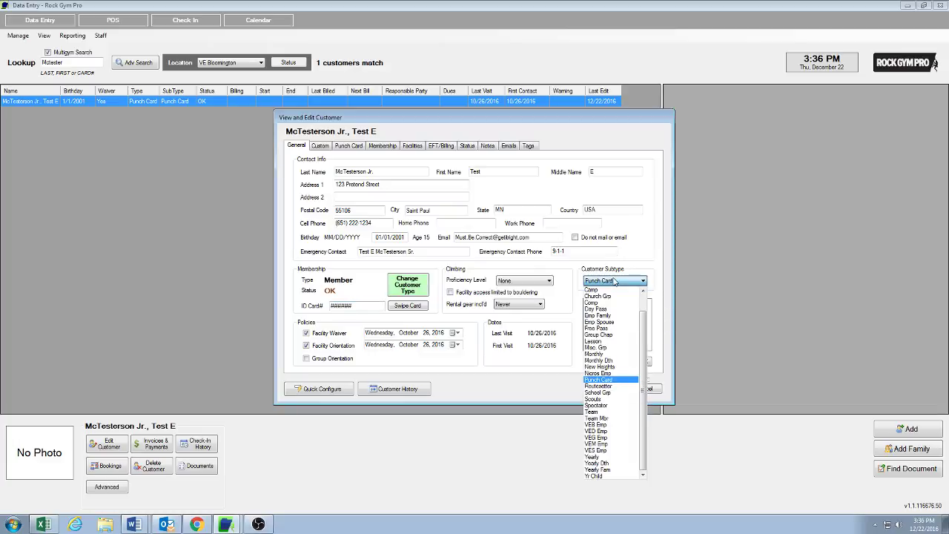
pyautogui.click(604, 354)
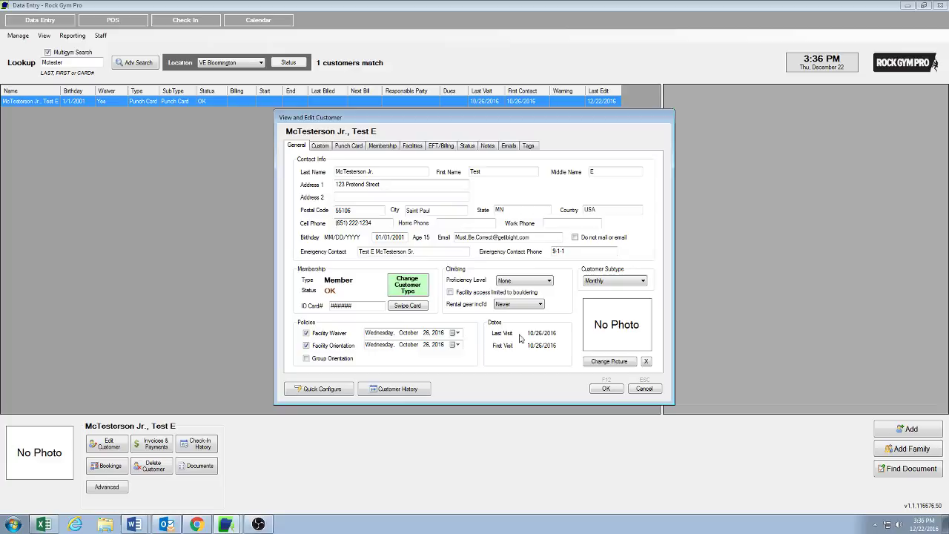
pyautogui.click(384, 147)
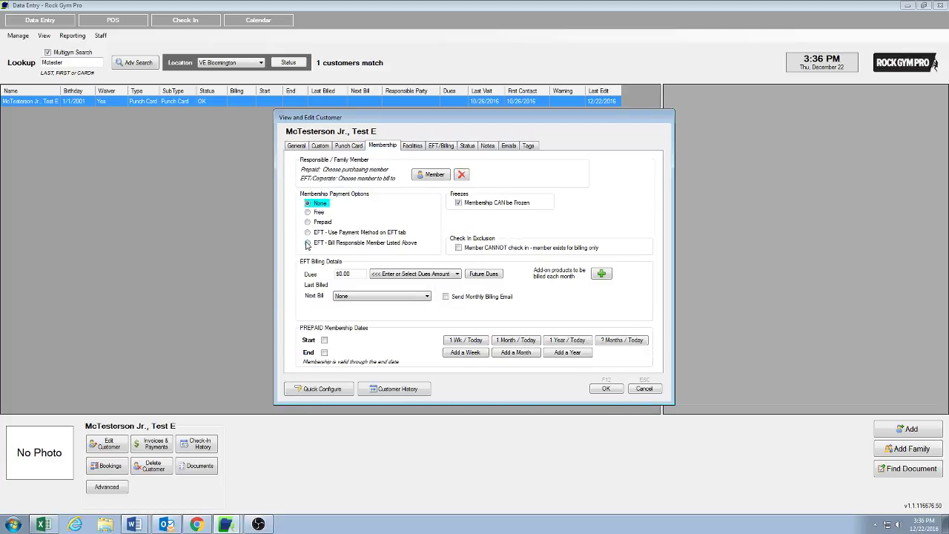
# Set EFT - Bill Responsible Member with $15.00 Family Monthly EFT Additional Child dues, next bill 05 January 2017
pyautogui.click(308, 244)
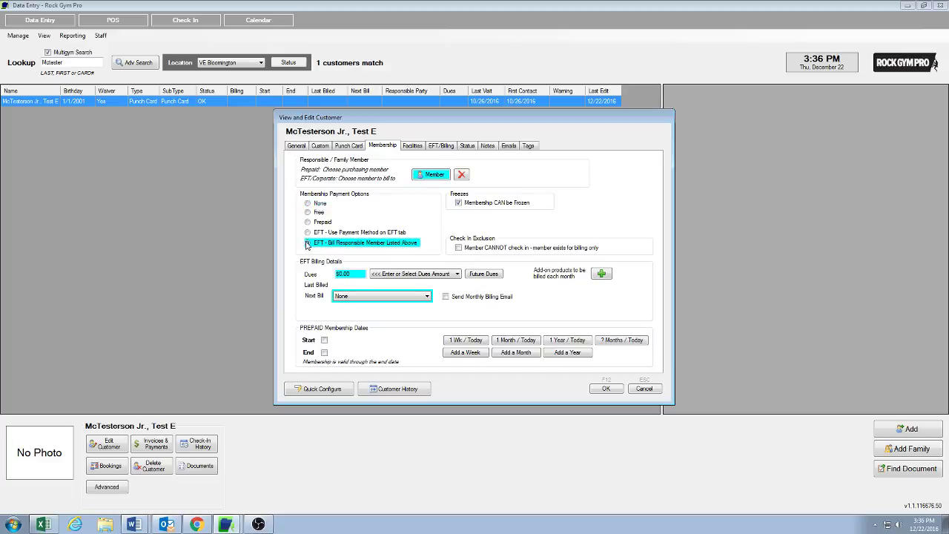
pyautogui.click(457, 274)
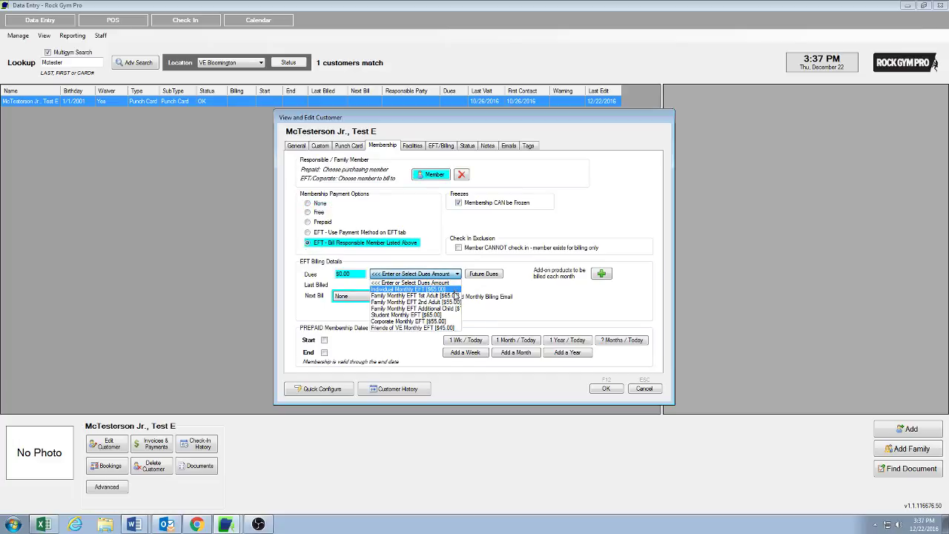
pyautogui.click(457, 311)
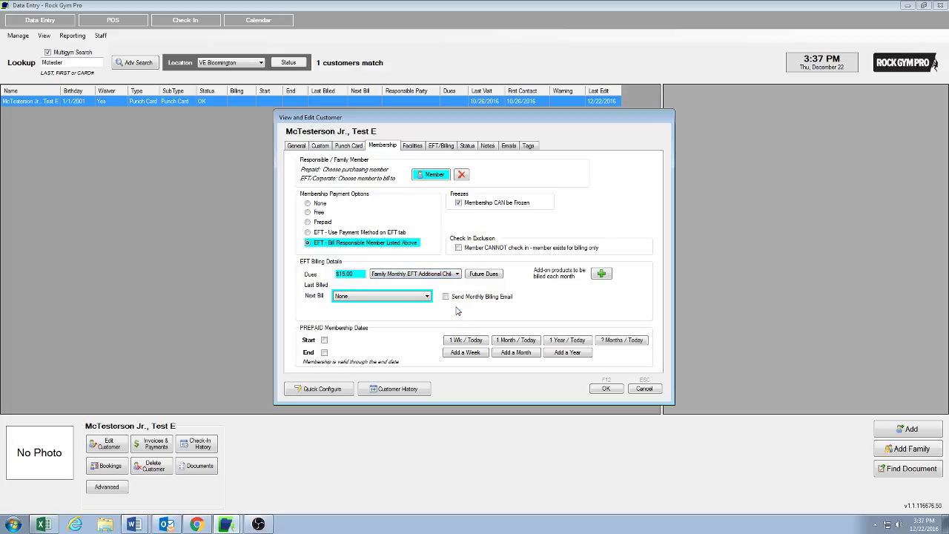
pyautogui.click(413, 297)
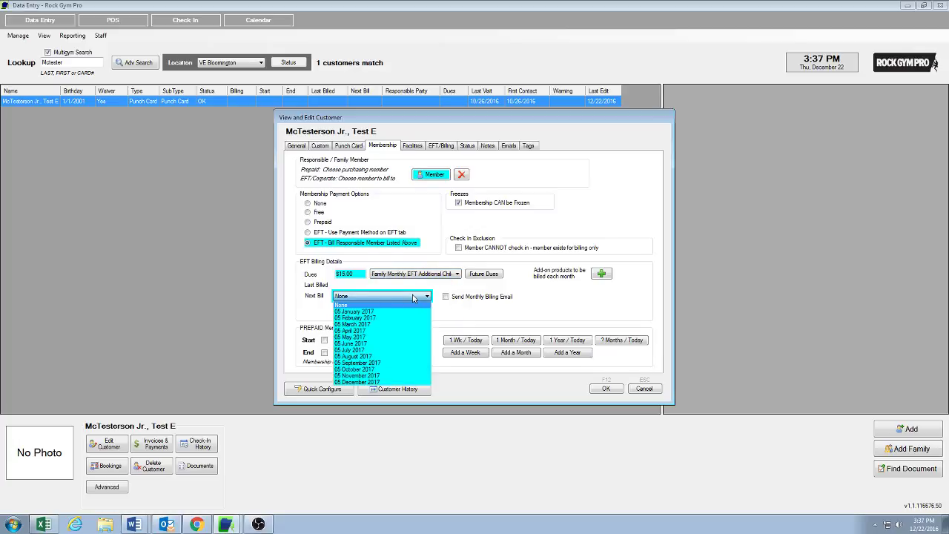
pyautogui.click(366, 312)
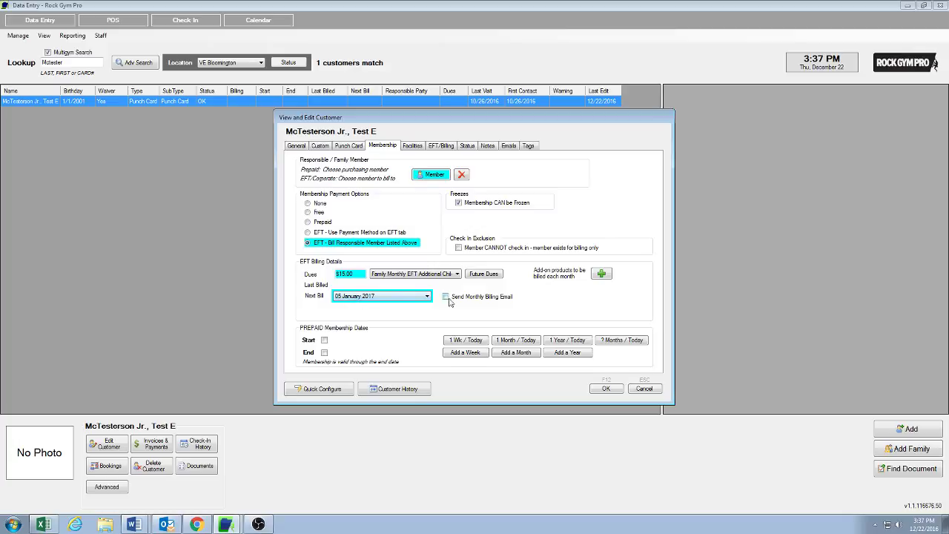
# Choose the parent from recently used customers as the responsible member to bill
pyautogui.click(437, 176)
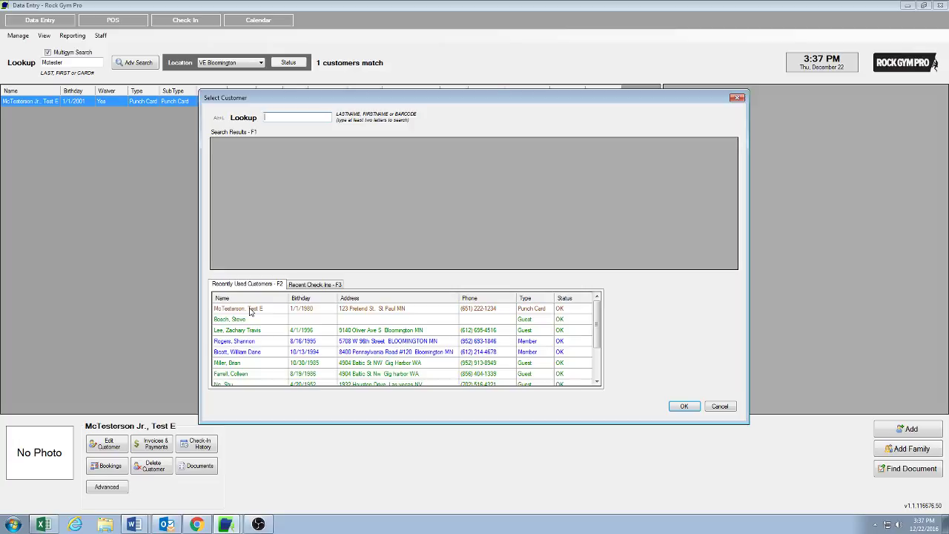
pyautogui.click(250, 310)
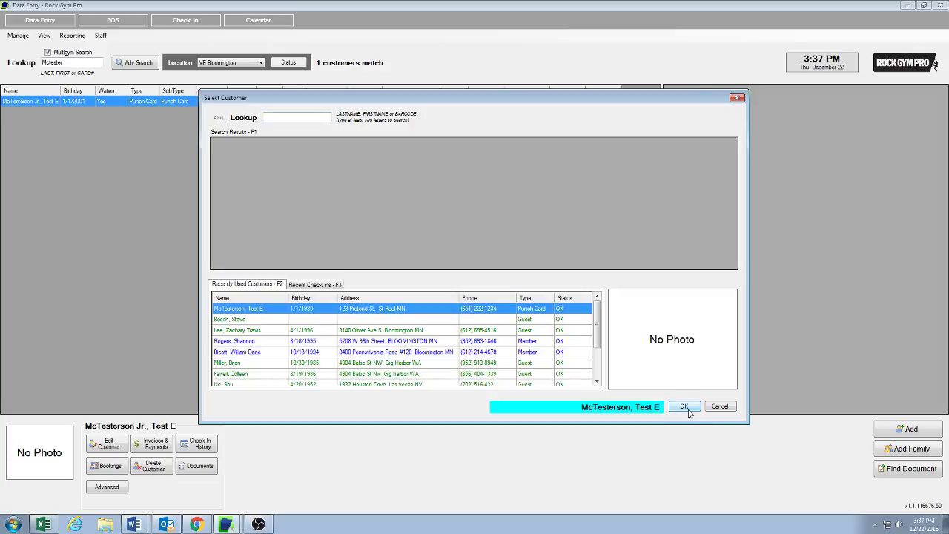
pyautogui.click(684, 407)
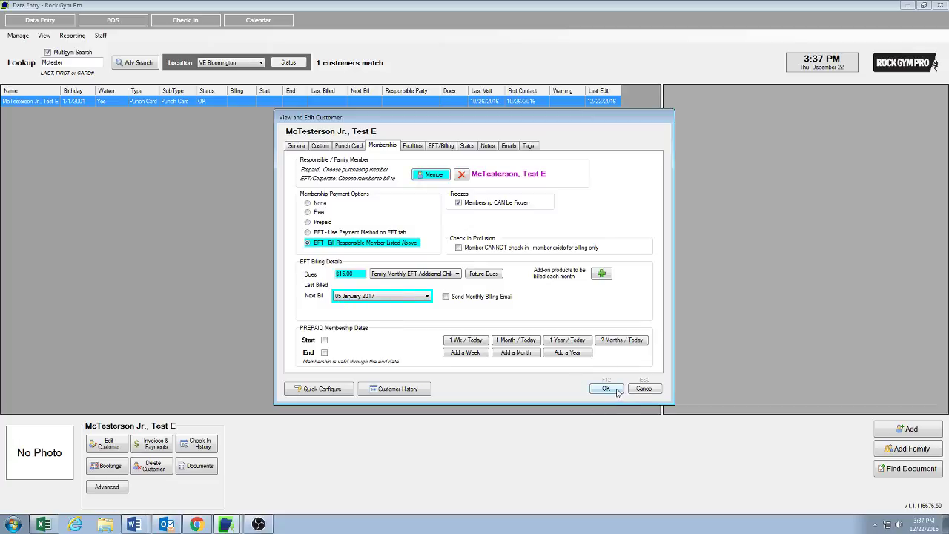
# Save the child's membership changes, accepting the warning and entering the staff PIN
pyautogui.click(607, 389)
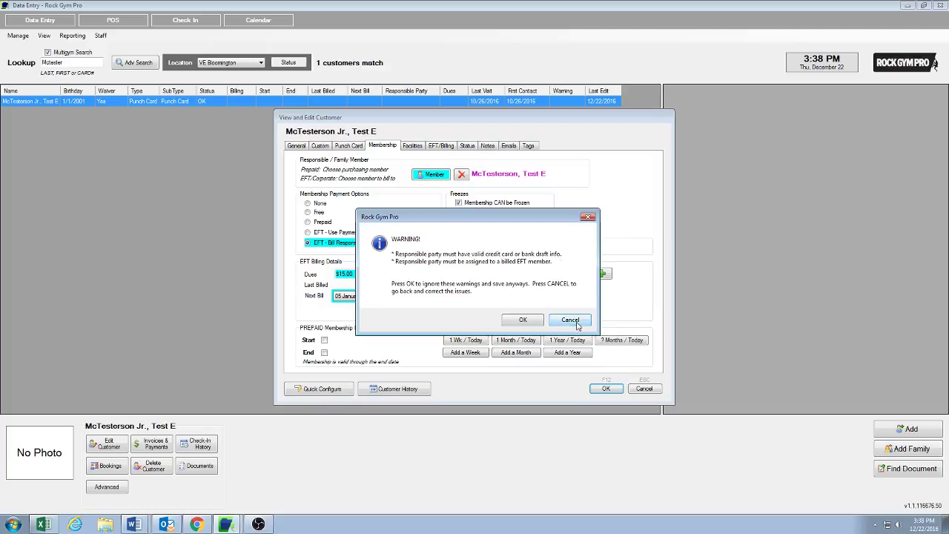
pyautogui.click(528, 324)
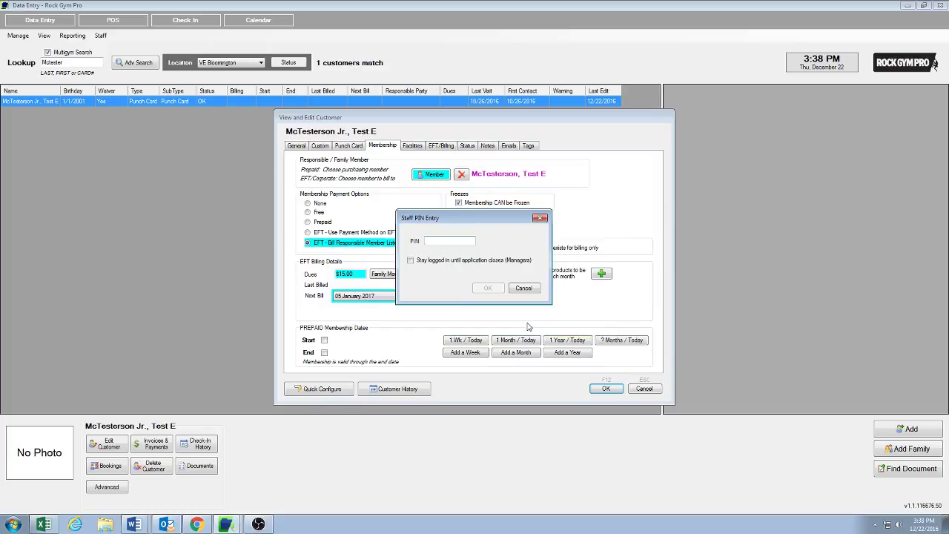
pyautogui.write('1')
pyautogui.press('Return')
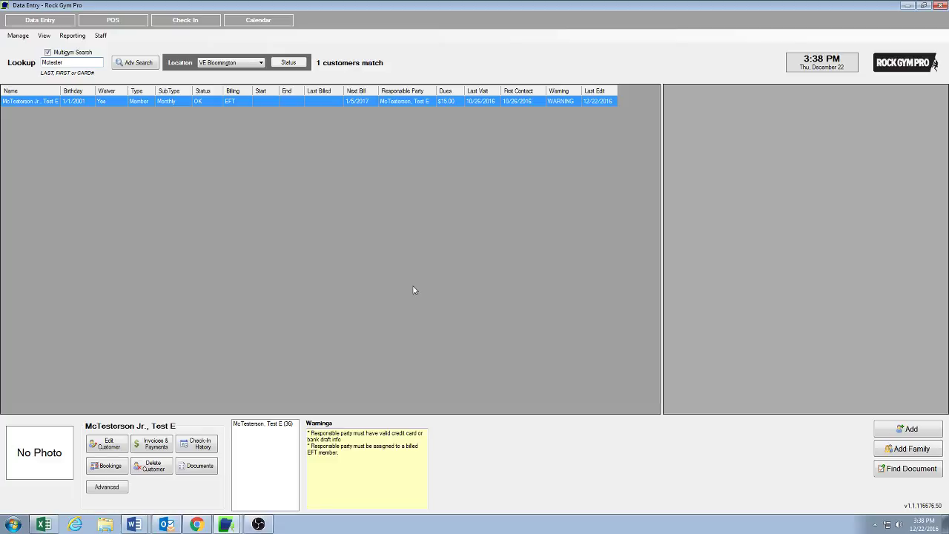
# Bring the OBS Studio window in front of Rock Gym Pro from the taskbar
pyautogui.press('alt')
pyautogui.click(258, 524)
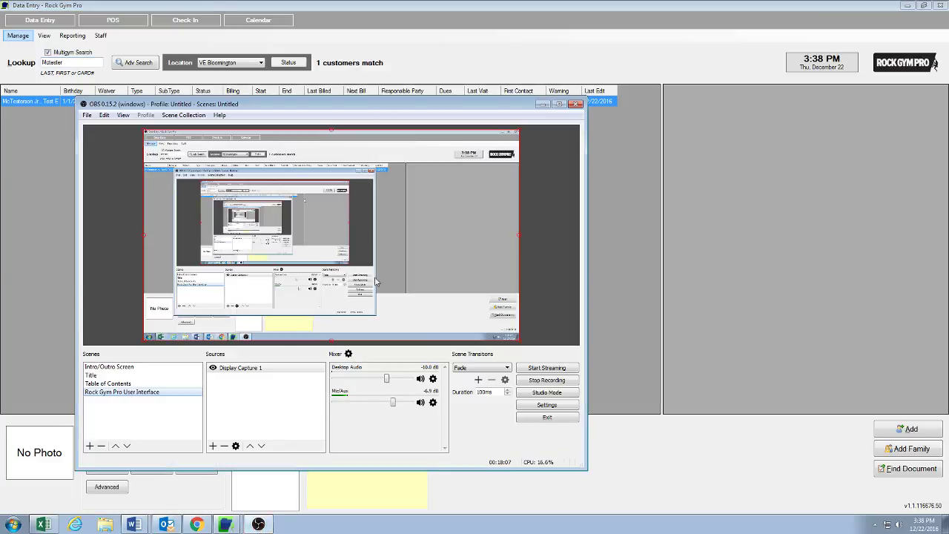